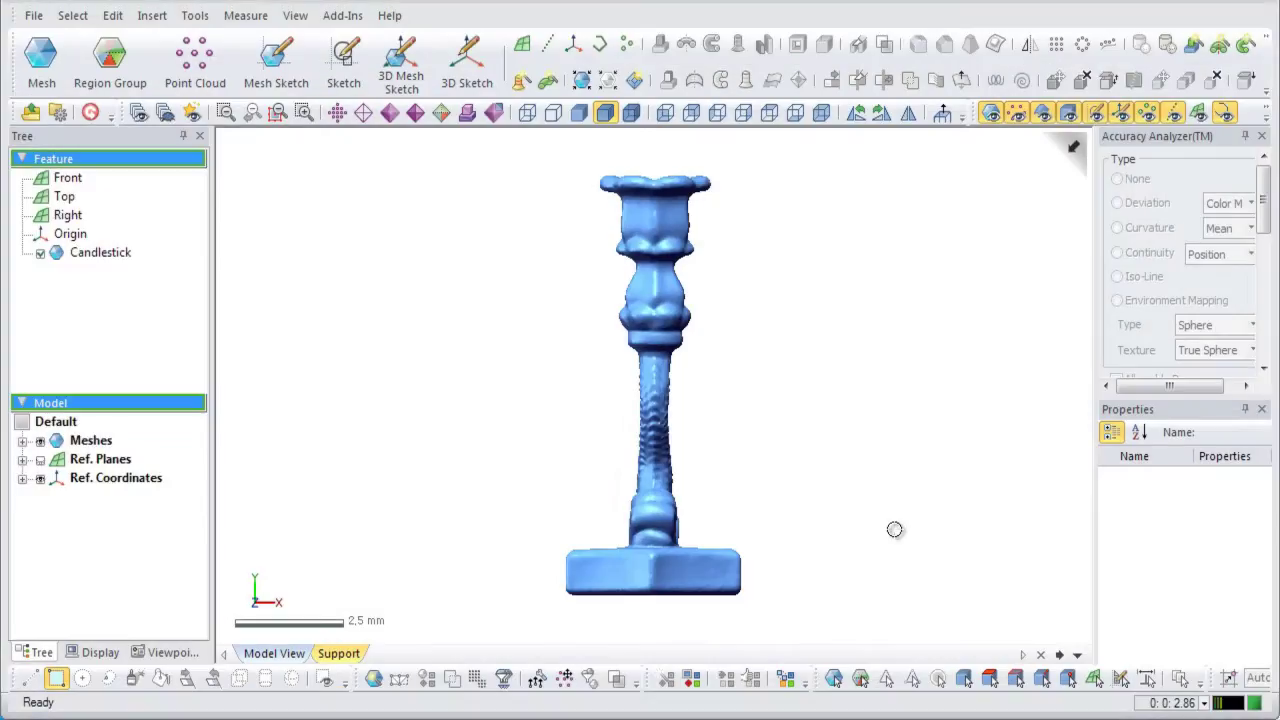
- Orbit the candlestick scan mesh until its fish-shaped stem faces the front
{"action": "right_click_drag", "start_coordinate": [894, 528], "coordinate": [895, 530]}
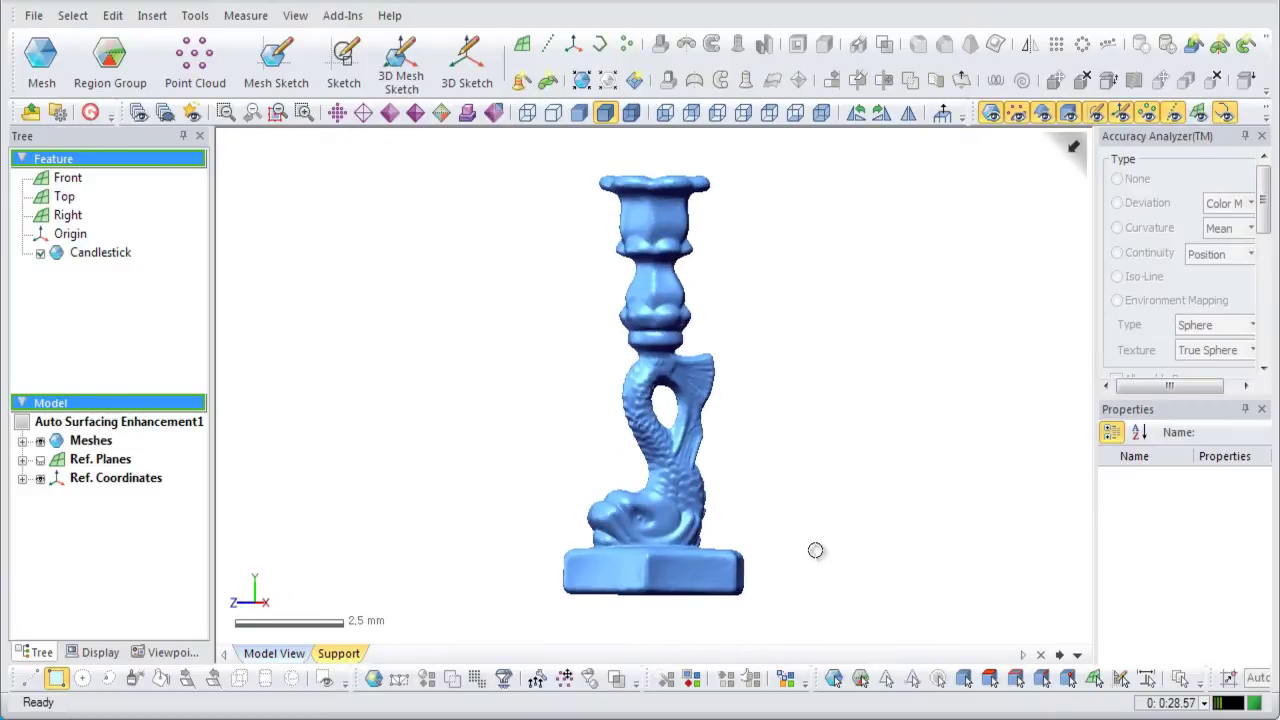
- Run Auto Surfacing with a Feature Following Network and compute the patches, which flags 2 erroneous ones
{"action": "left_click", "coordinate": [638, 84]}
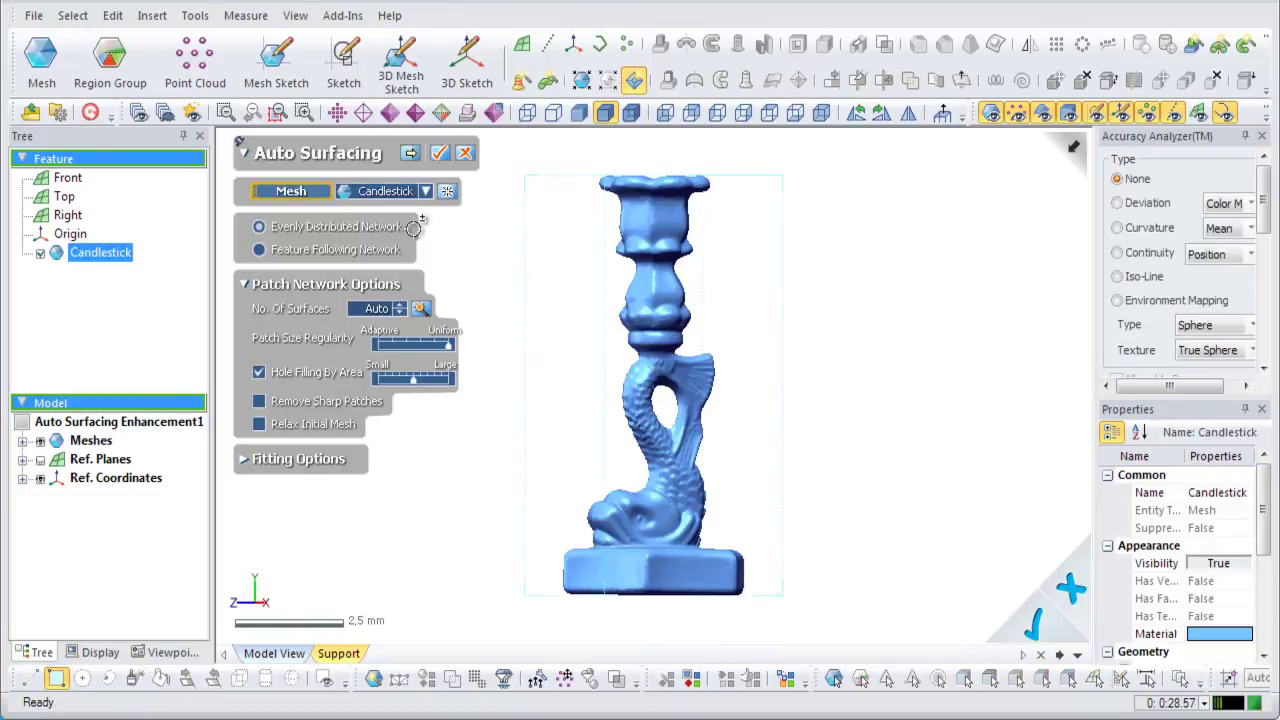
{"action": "left_click", "coordinate": [393, 250]}
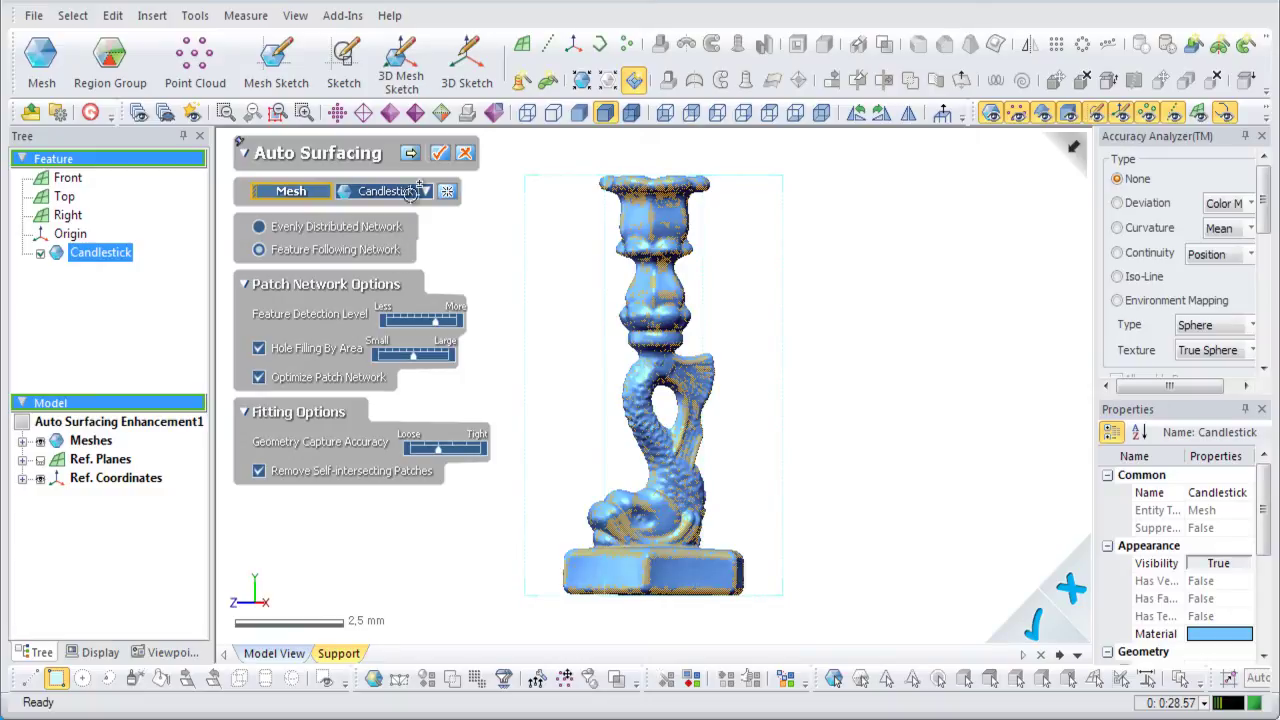
{"action": "left_click", "coordinate": [414, 154]}
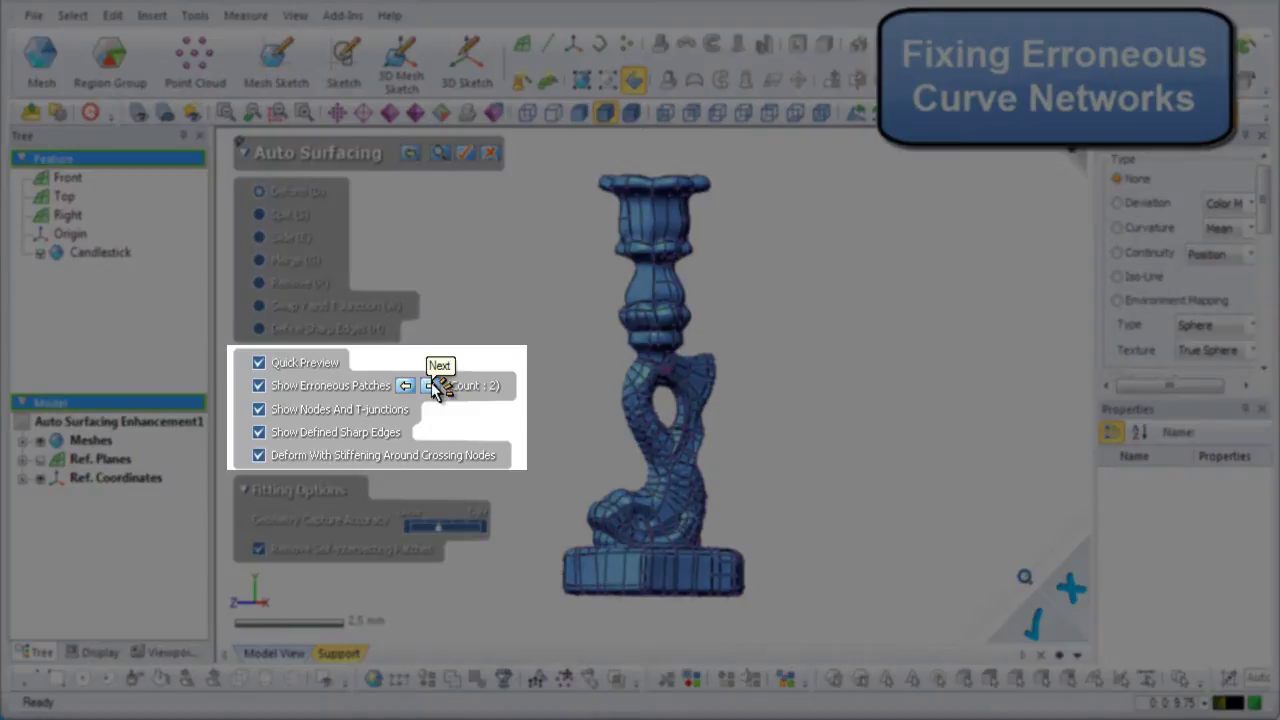
- Step through both red erroneous patches and drag their curve nodes until 0 errors remain
{"action": "left_click", "coordinate": [431, 385]}
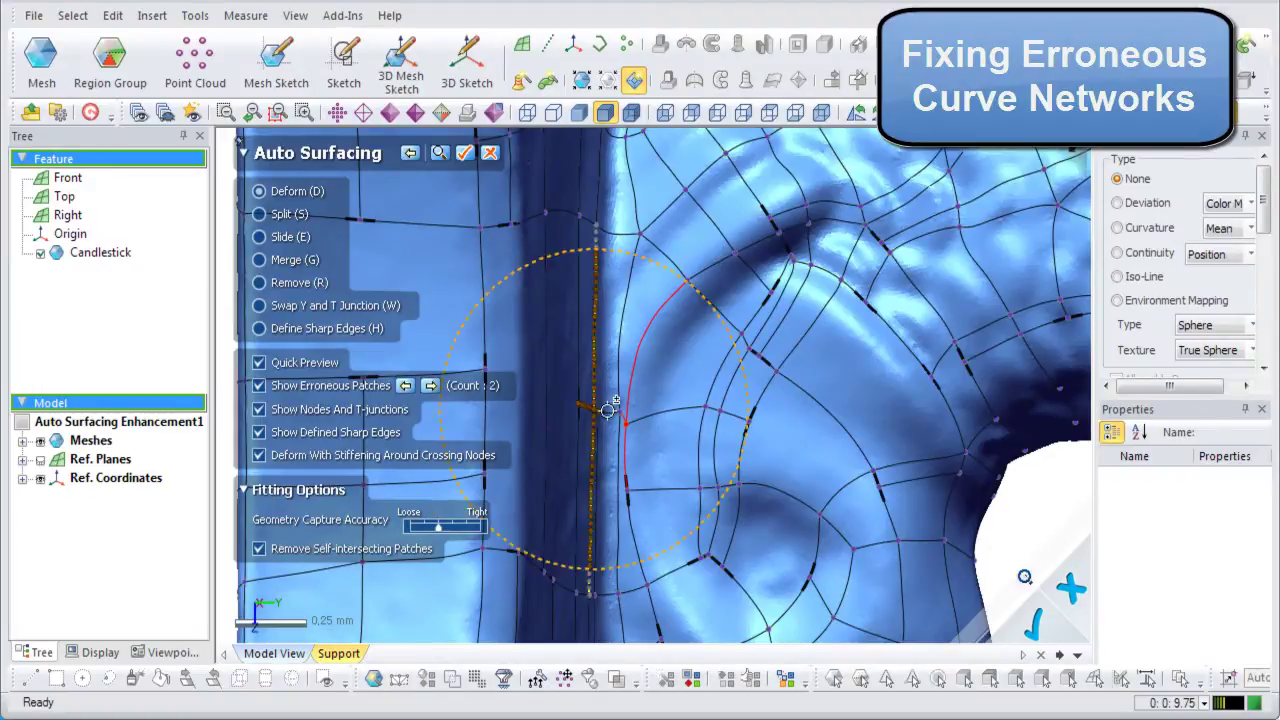
{"action": "left_click_drag", "start_coordinate": [631, 422], "coordinate": [646, 411]}
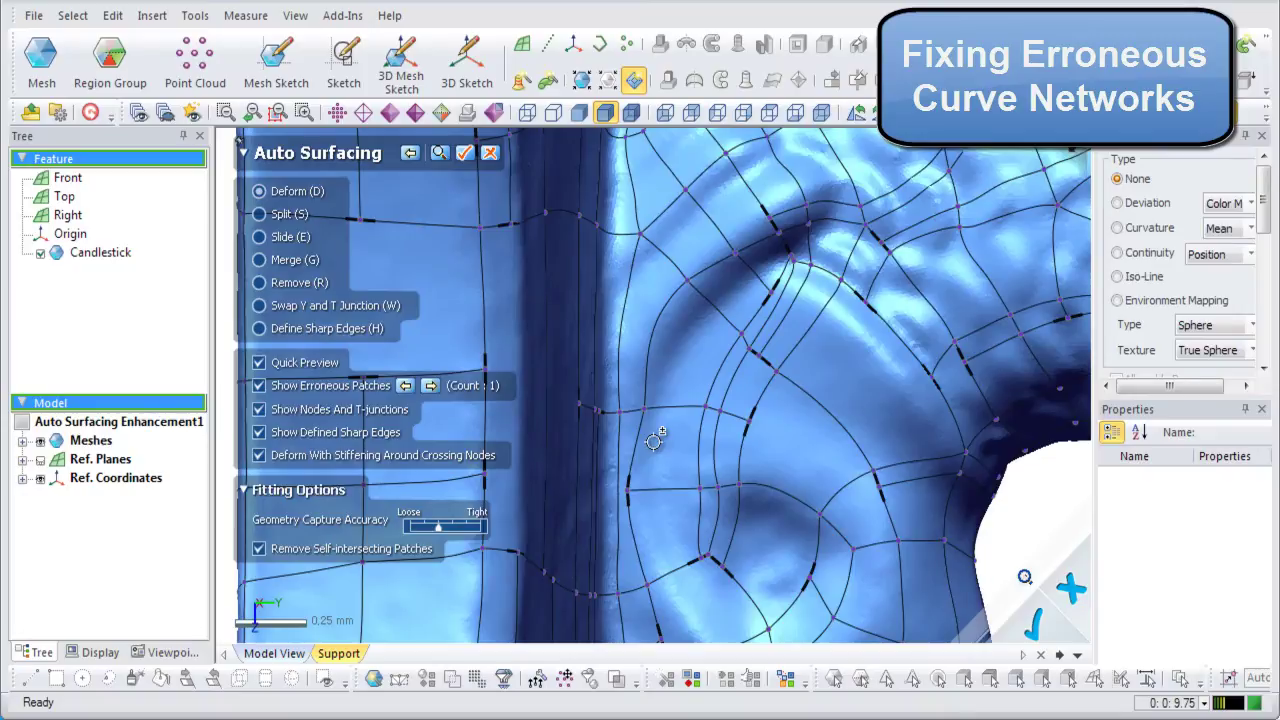
{"action": "left_click_drag", "start_coordinate": [627, 488], "coordinate": [646, 490]}
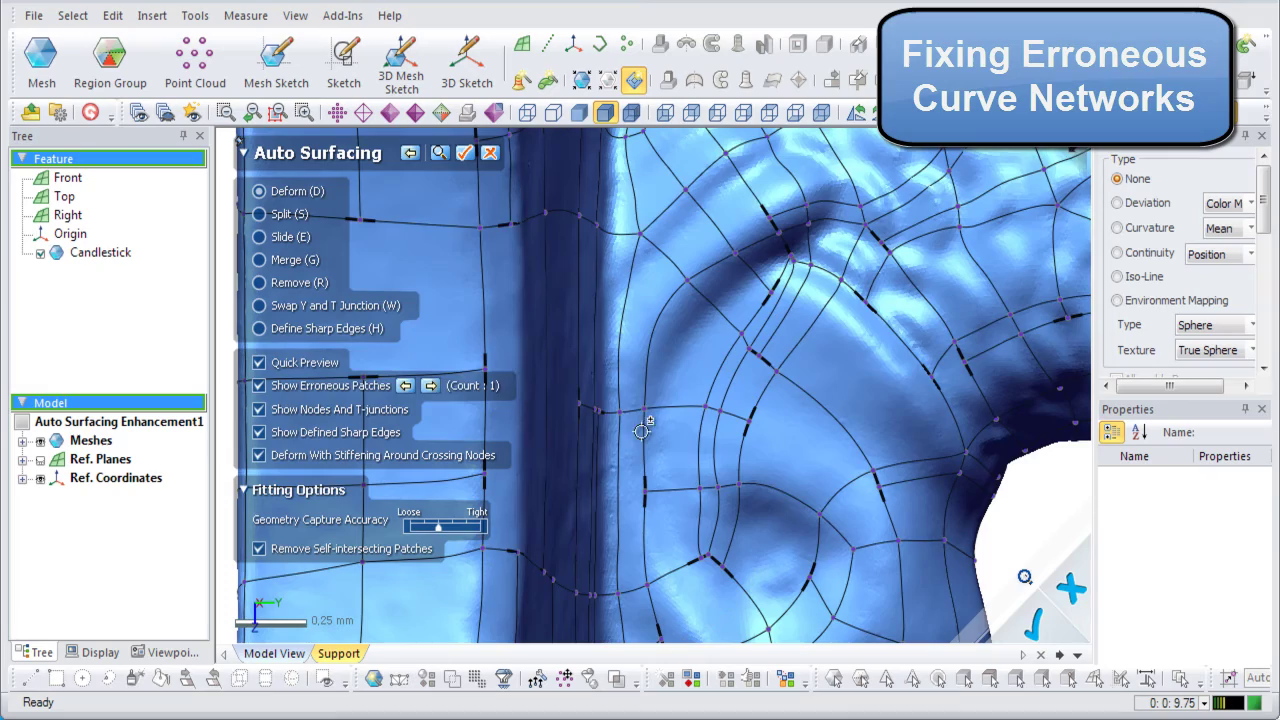
{"action": "left_click", "coordinate": [432, 386]}
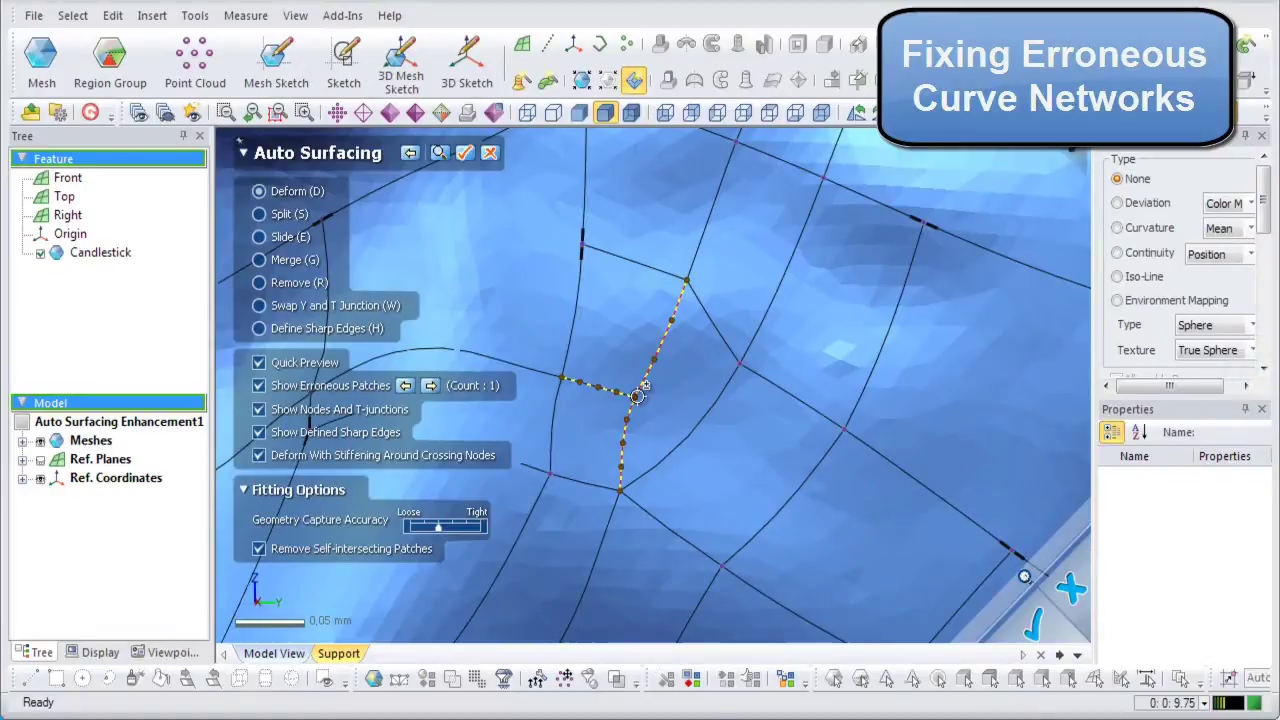
{"action": "left_click_drag", "start_coordinate": [637, 396], "coordinate": [632, 368]}
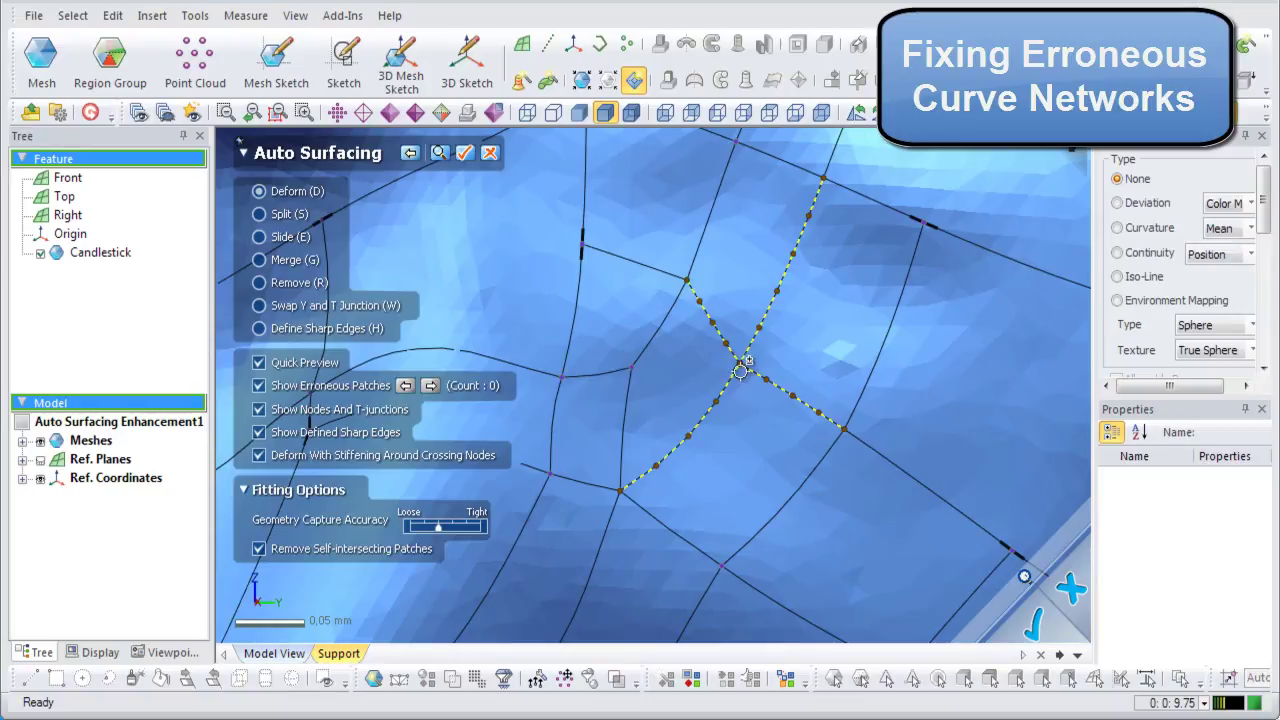
{"action": "left_click_drag", "start_coordinate": [740, 362], "coordinate": [762, 378]}
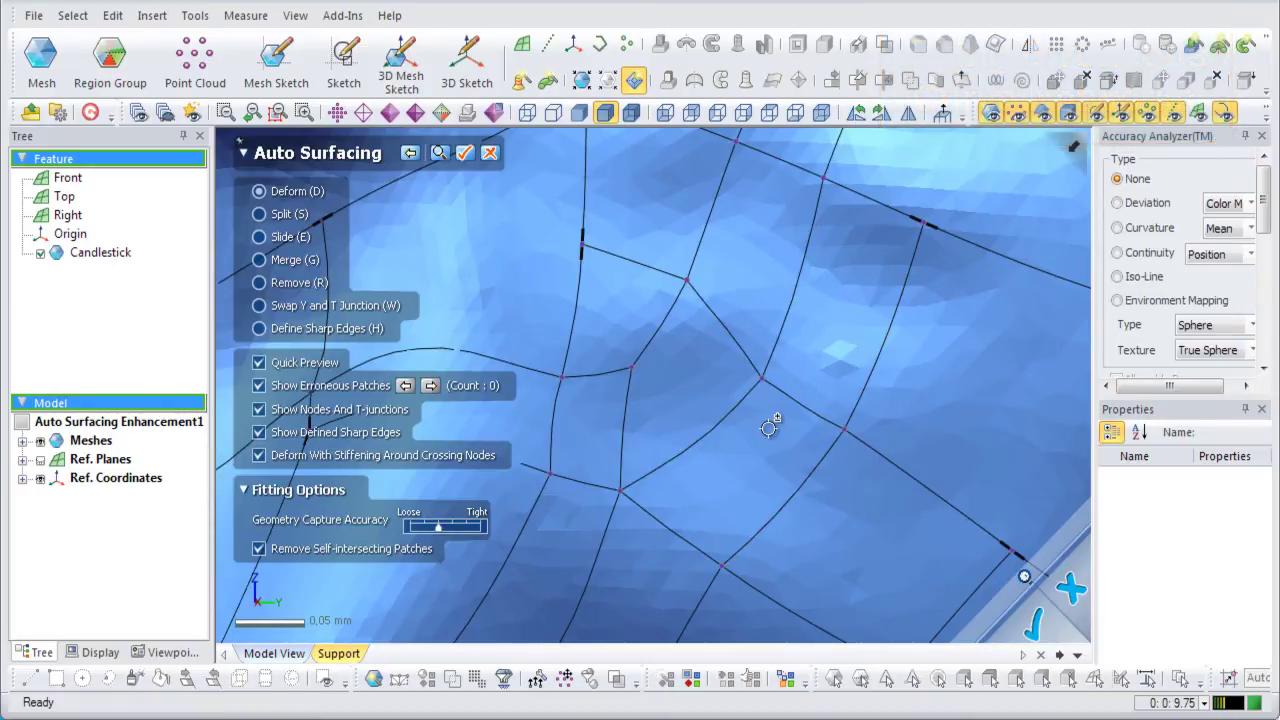
- Zoom to the stem, try a split, then in Deform pull a crossing node down-left
{"action": "scroll", "coordinate": [768, 428], "scroll_direction": "down", "scroll_amount": 10}
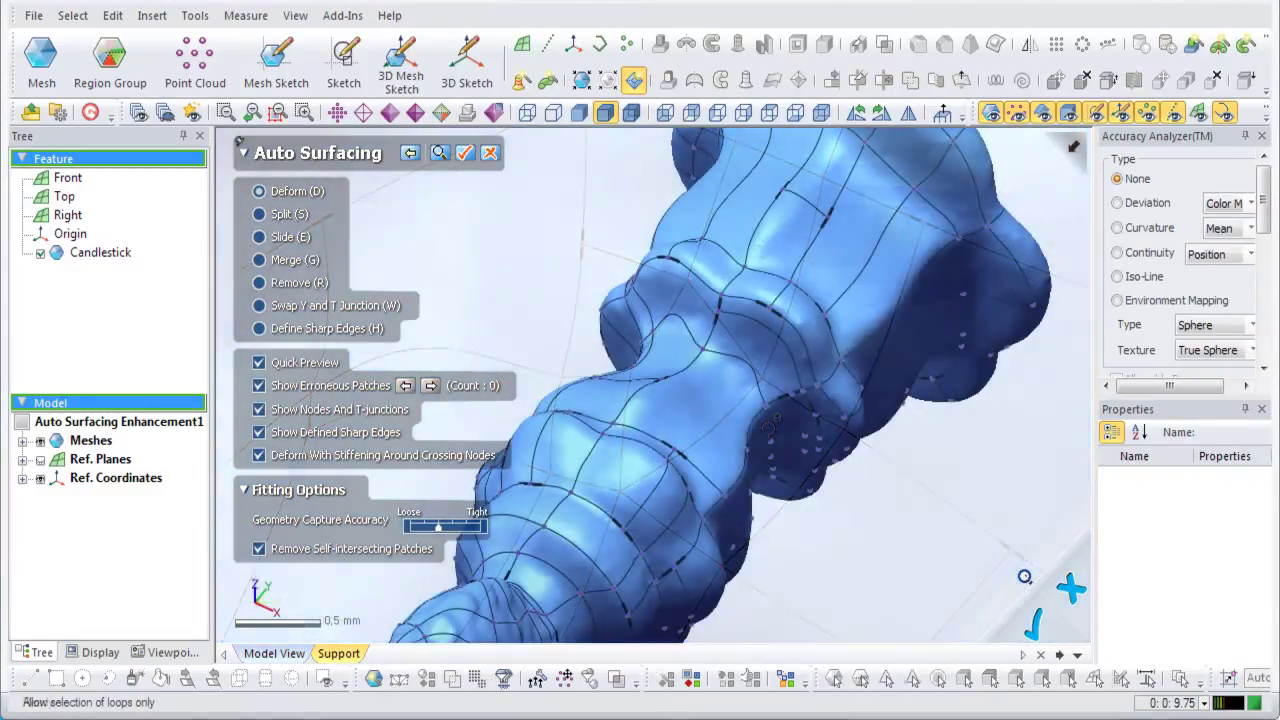
{"action": "scroll", "coordinate": [563, 294], "scroll_direction": "up", "scroll_amount": 5}
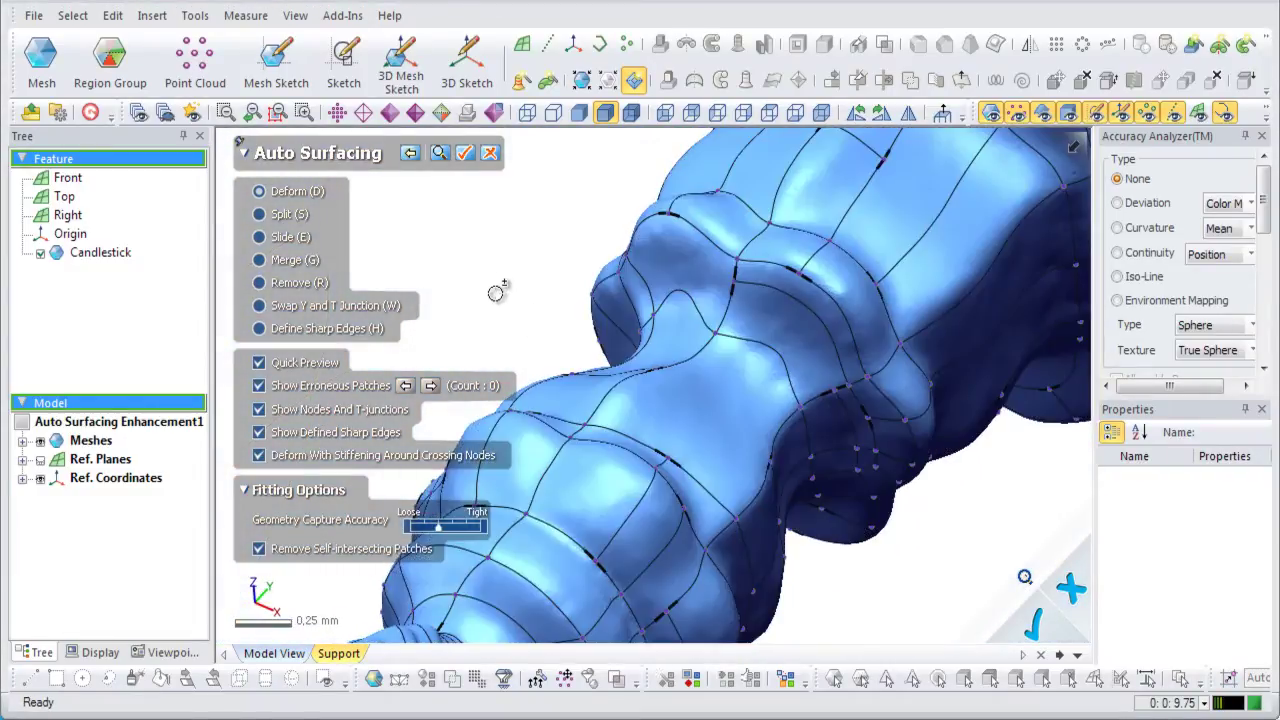
{"action": "left_click", "coordinate": [262, 215]}
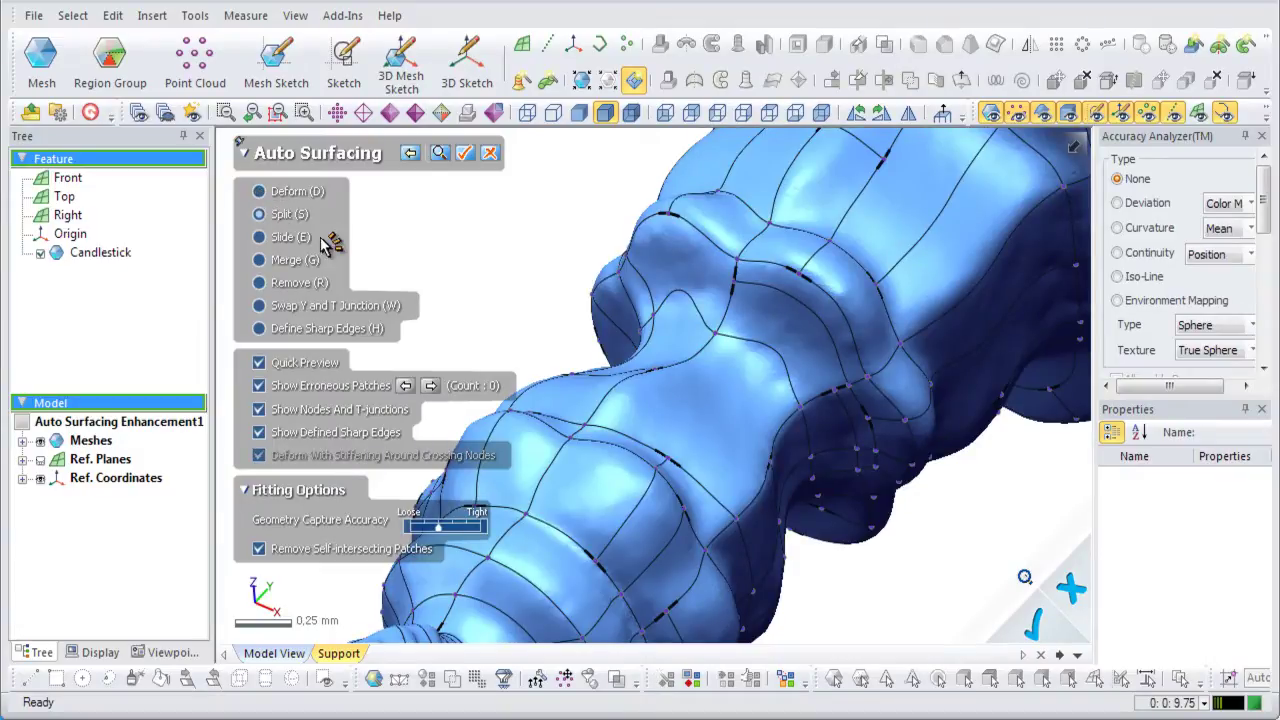
{"action": "left_click_drag", "start_coordinate": [666, 452], "coordinate": [793, 282]}
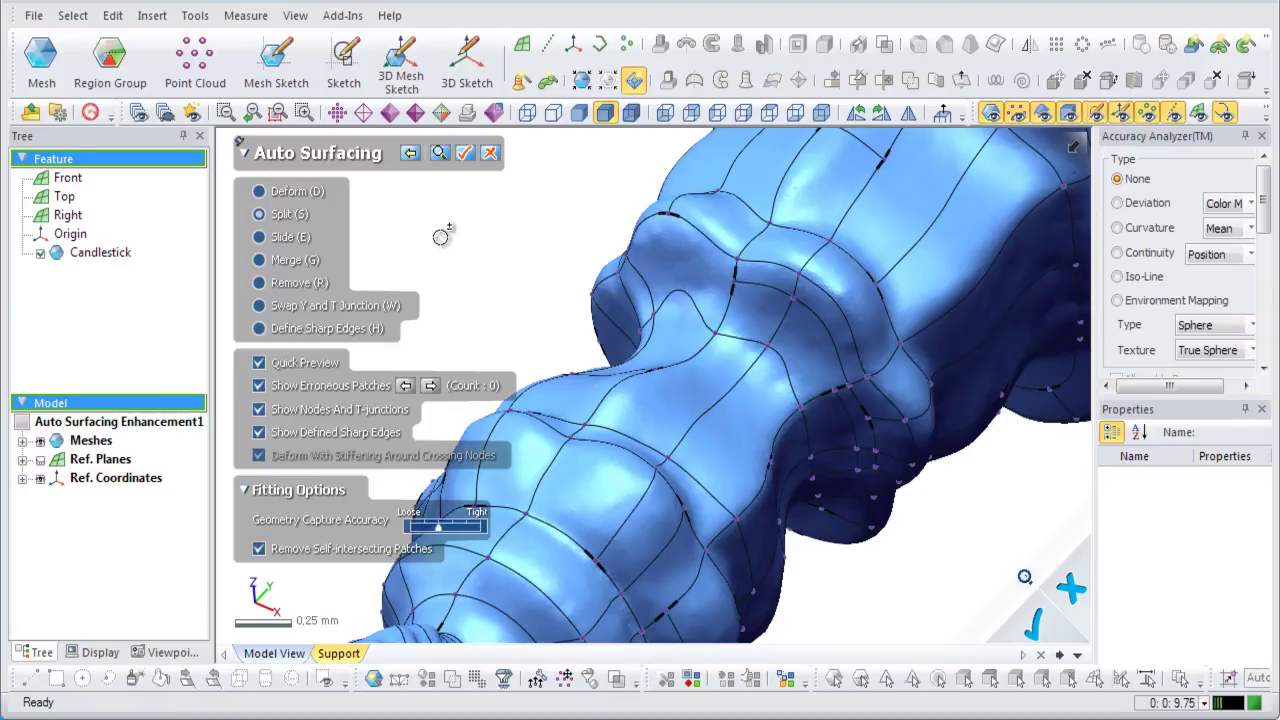
{"action": "left_click", "coordinate": [303, 191]}
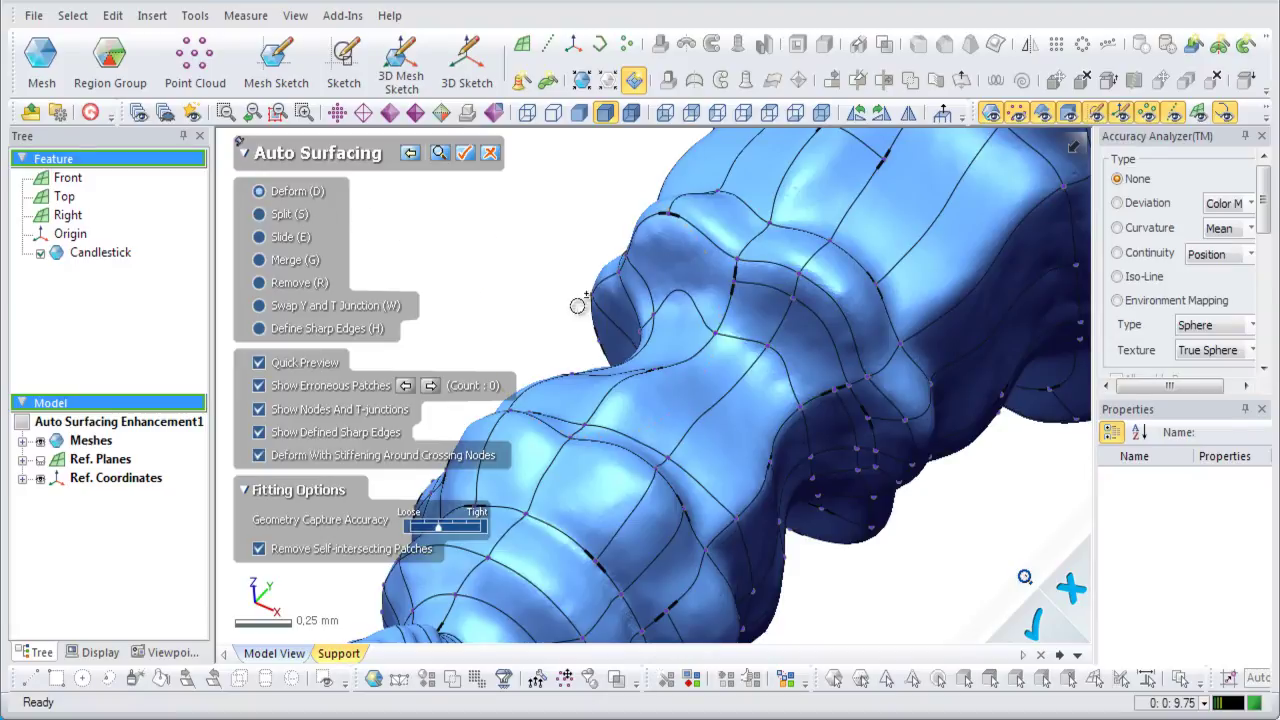
{"action": "left_click_drag", "start_coordinate": [767, 345], "coordinate": [760, 353]}
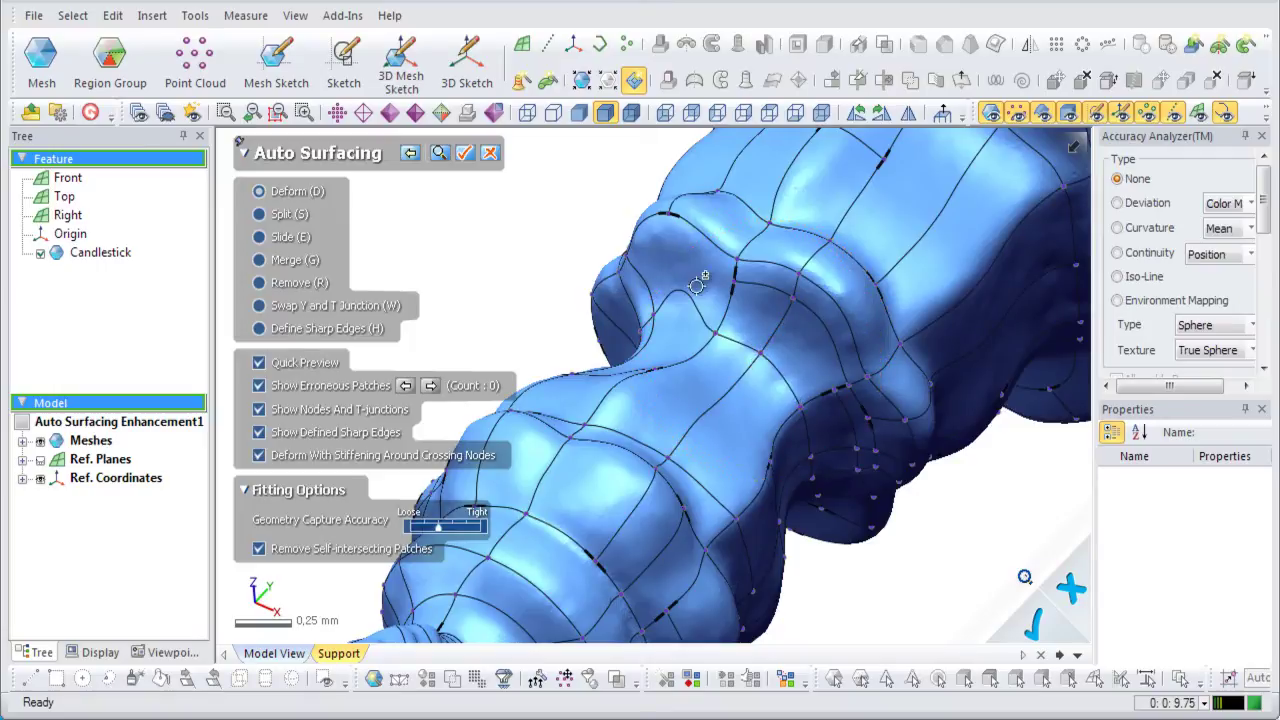
{"action": "mouse_move", "coordinate": [694, 276]}
{"action": "right_mouse_down"}
{"action": "mouse_move", "coordinate": [800, 382]}
{"action": "mouse_move", "coordinate": [783, 352]}
{"action": "right_mouse_up"}
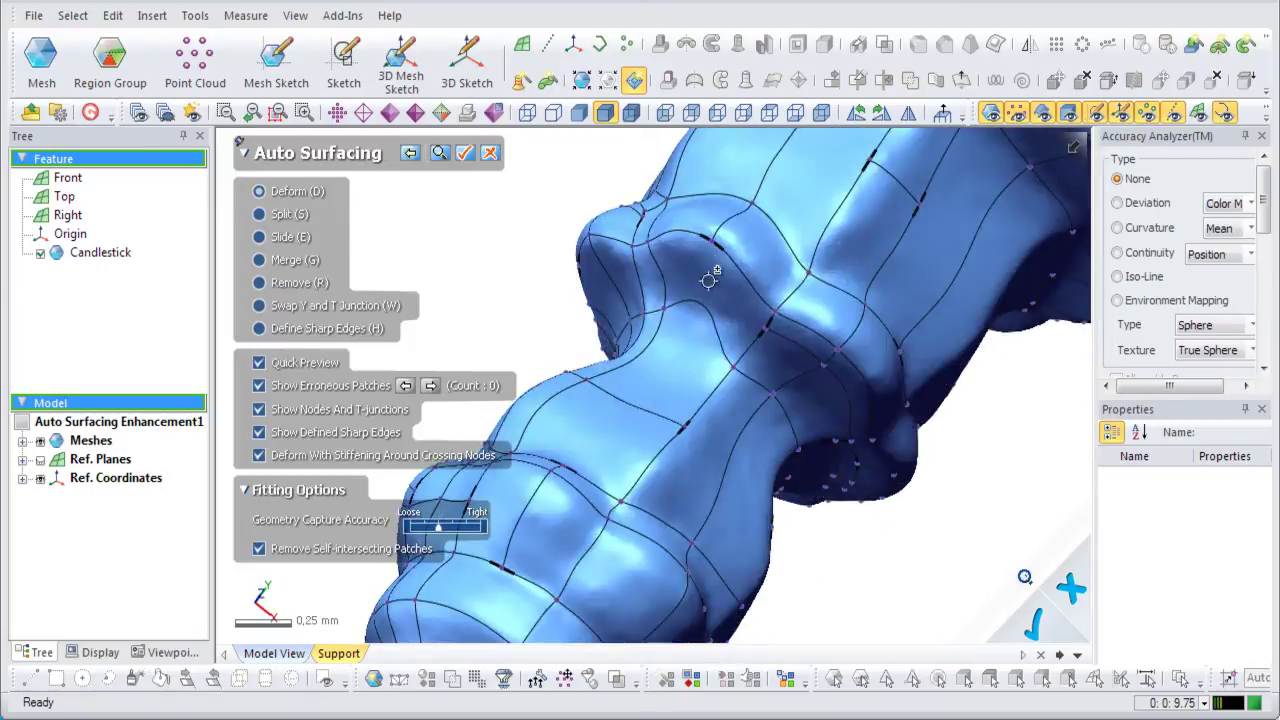
- Split a stem patch with a new curve running from a patch edge to the opposite node
{"action": "right_click", "coordinate": [712, 278]}
{"action": "left_click", "coordinate": [752, 309]}
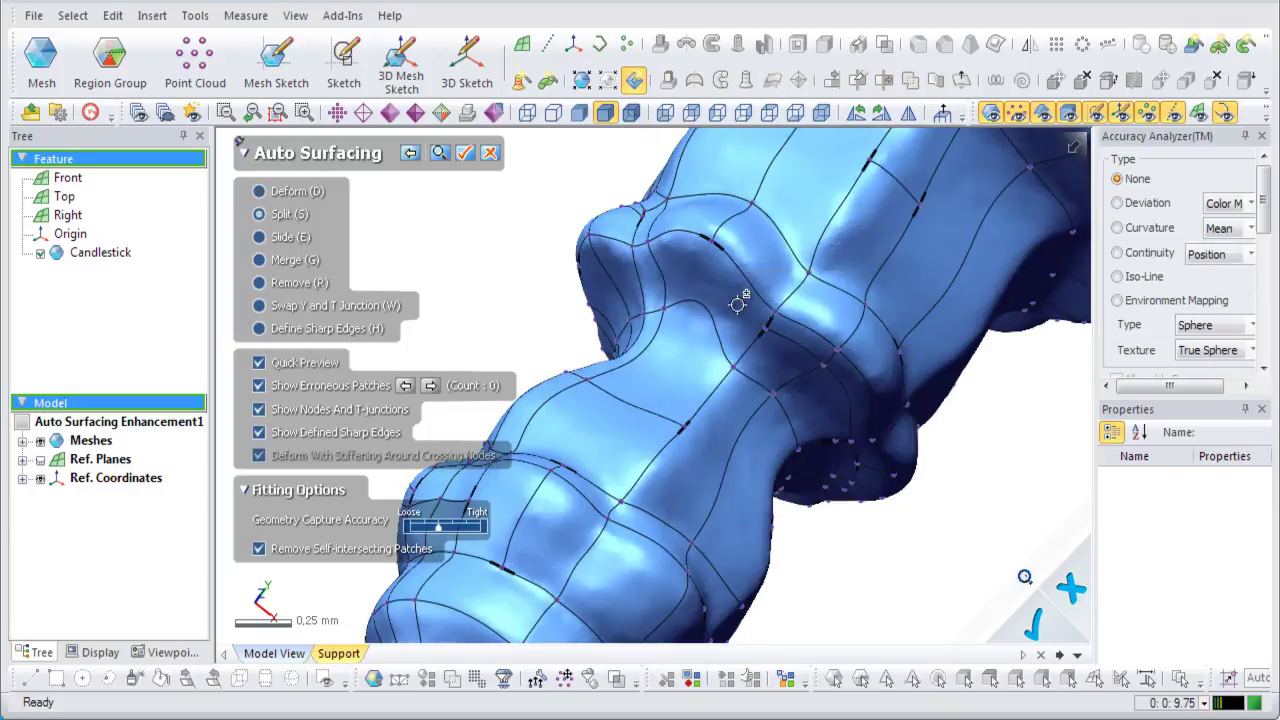
{"action": "left_click_drag", "start_coordinate": [712, 246], "coordinate": [631, 402]}
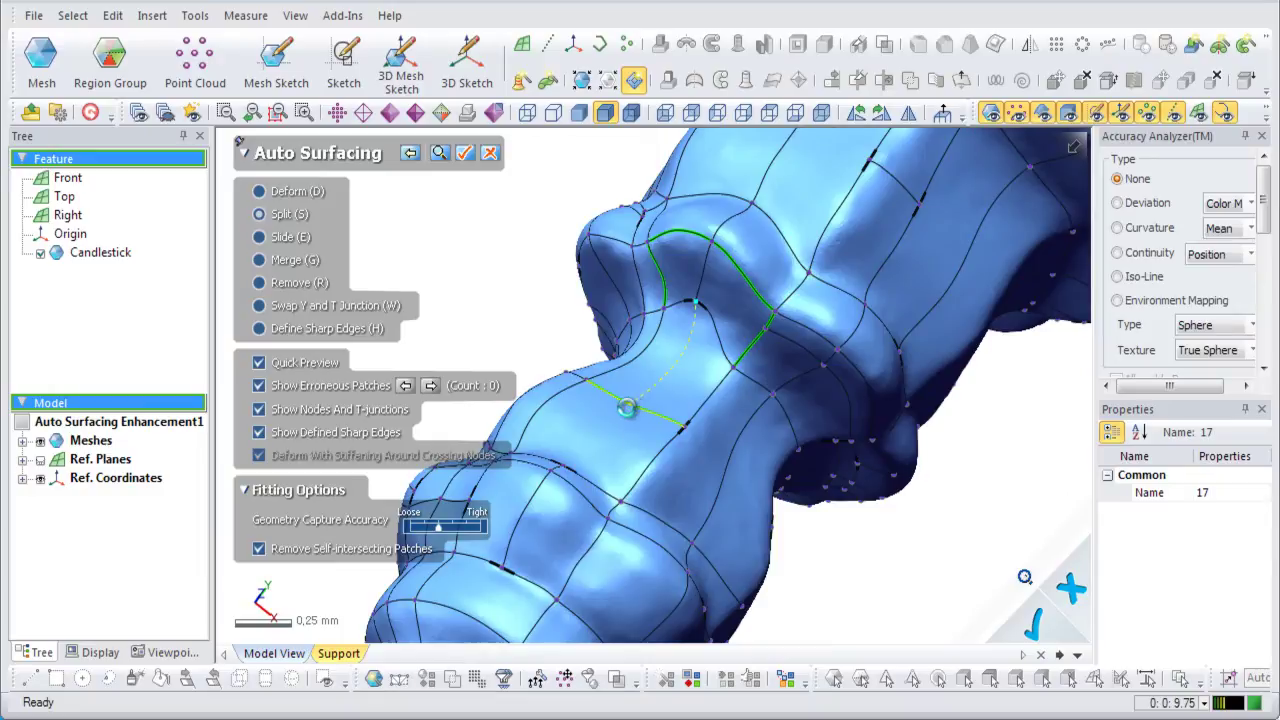
{"action": "left_click", "coordinate": [626, 407]}
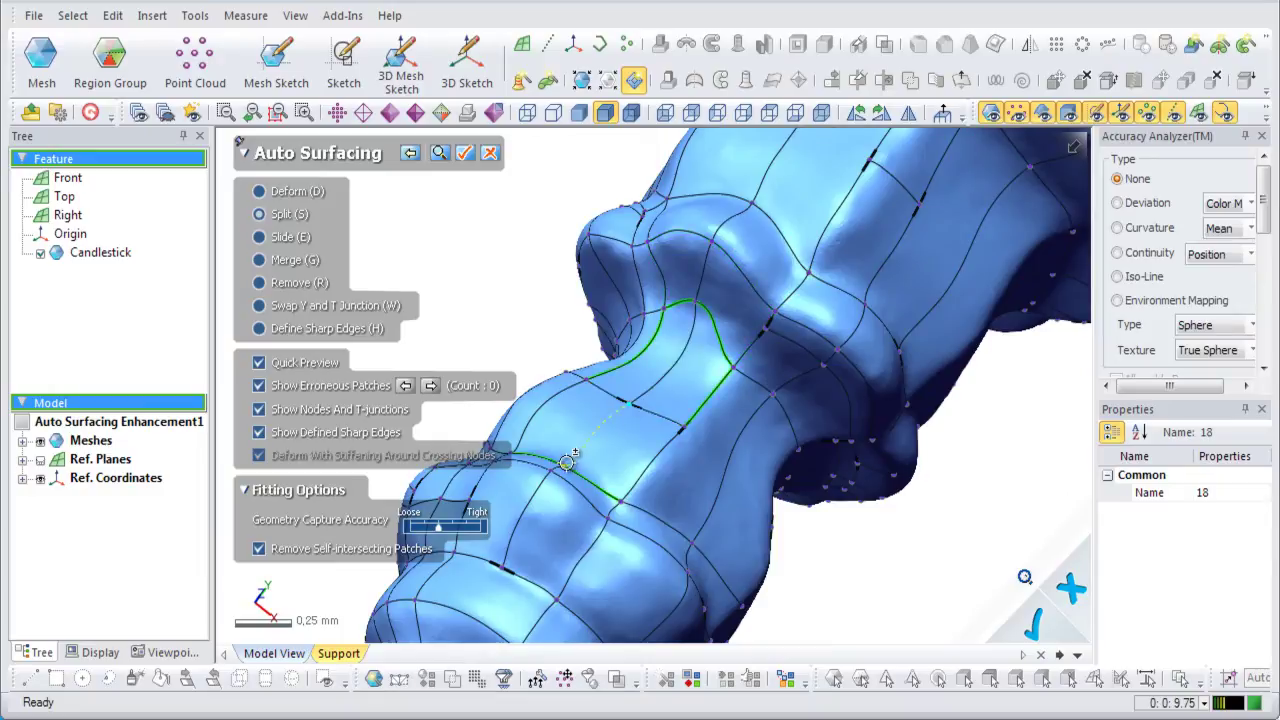
{"action": "left_click", "coordinate": [567, 462]}
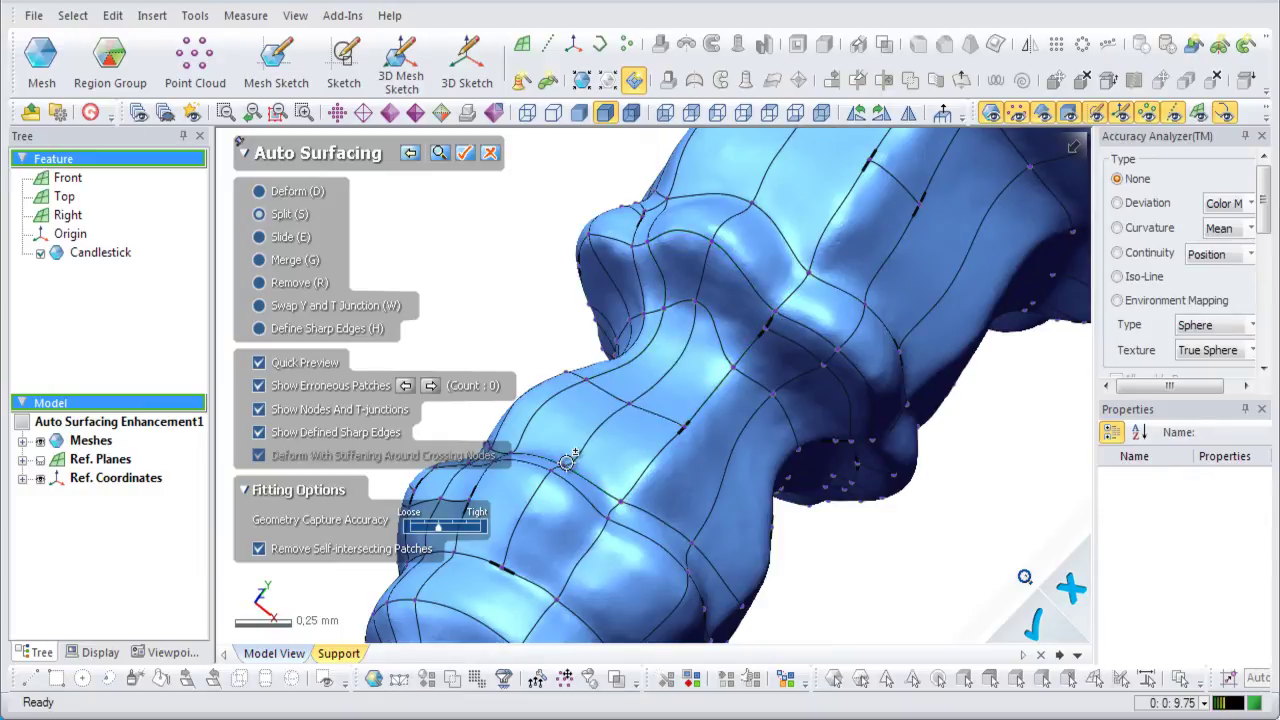
- In Deform mode, pull the new split's crossing node downward and check the stem's underside
{"action": "right_click", "coordinate": [710, 348]}
{"action": "left_click", "coordinate": [736, 364]}
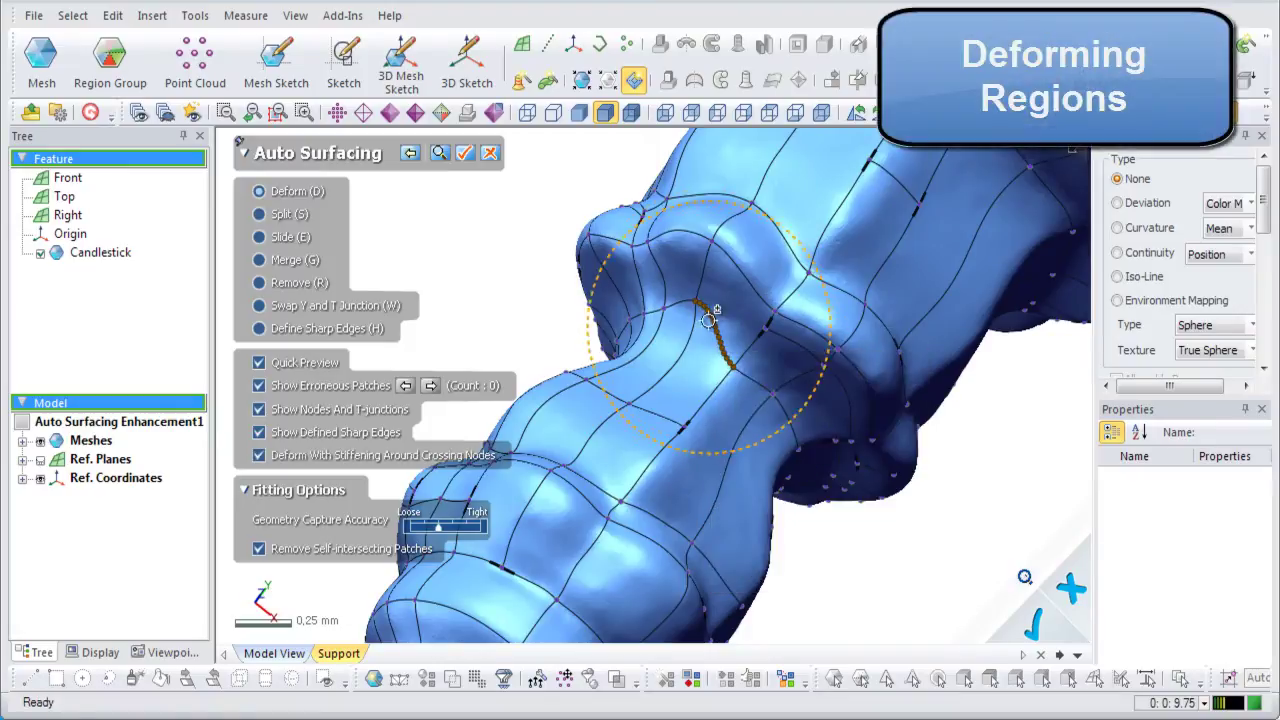
{"action": "left_click_drag", "start_coordinate": [697, 301], "coordinate": [692, 324]}
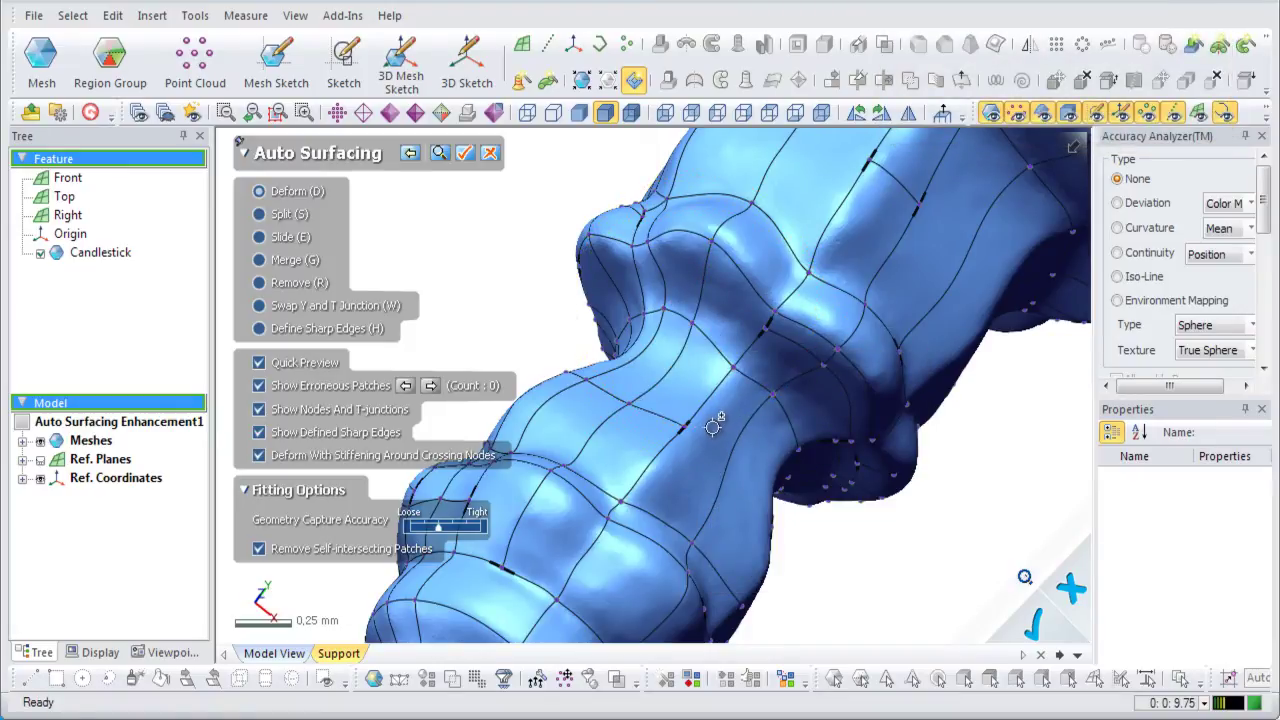
{"action": "mouse_move", "coordinate": [712, 428]}
{"action": "right_mouse_down"}
{"action": "mouse_move", "coordinate": [609, 352]}
{"action": "mouse_move", "coordinate": [687, 432]}
{"action": "right_mouse_up"}
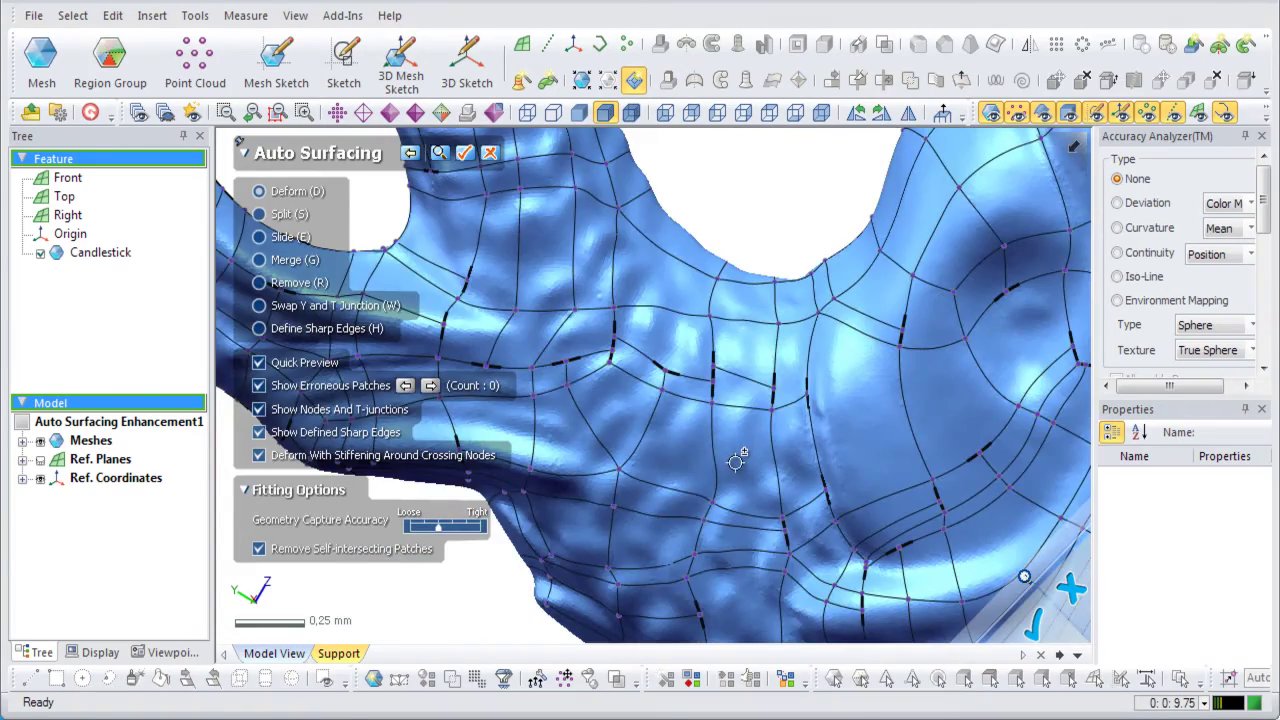
- In Slide (E) mode, move the ends of two stem edges along their neighbouring green curves
{"action": "scroll", "coordinate": [736, 461], "scroll_direction": "up", "scroll_amount": 3}
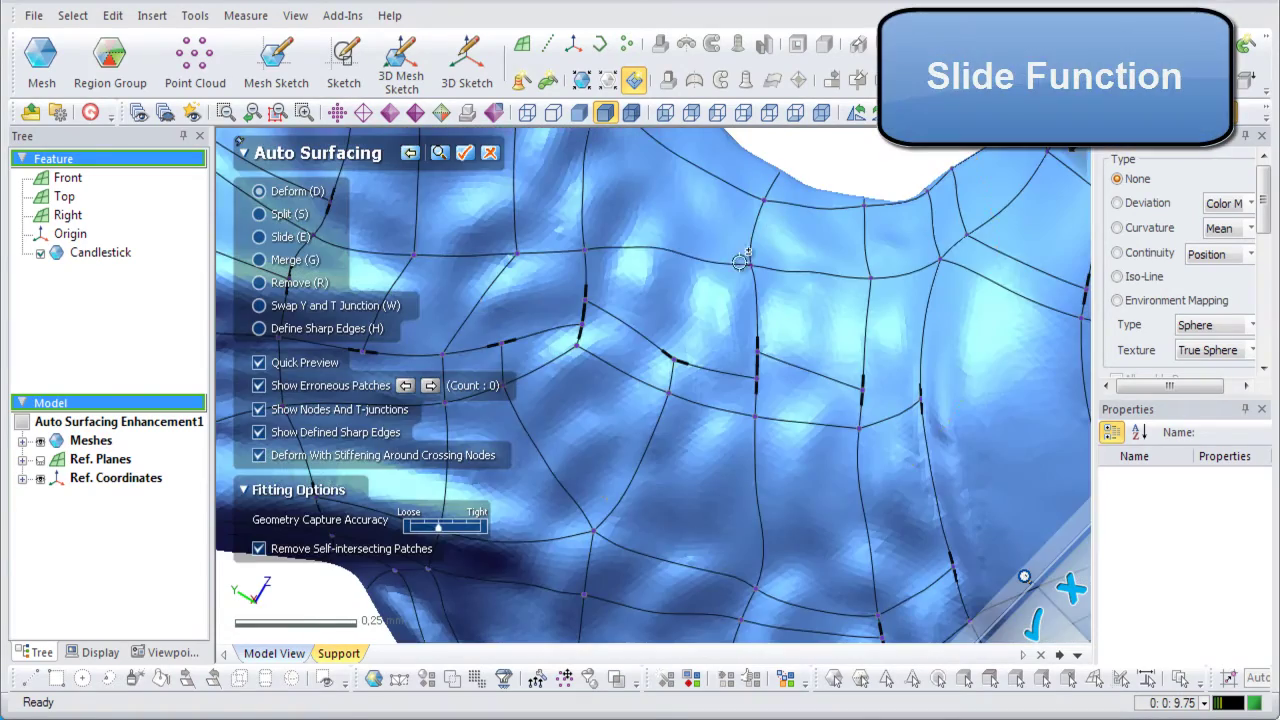
{"action": "left_click", "coordinate": [268, 237]}
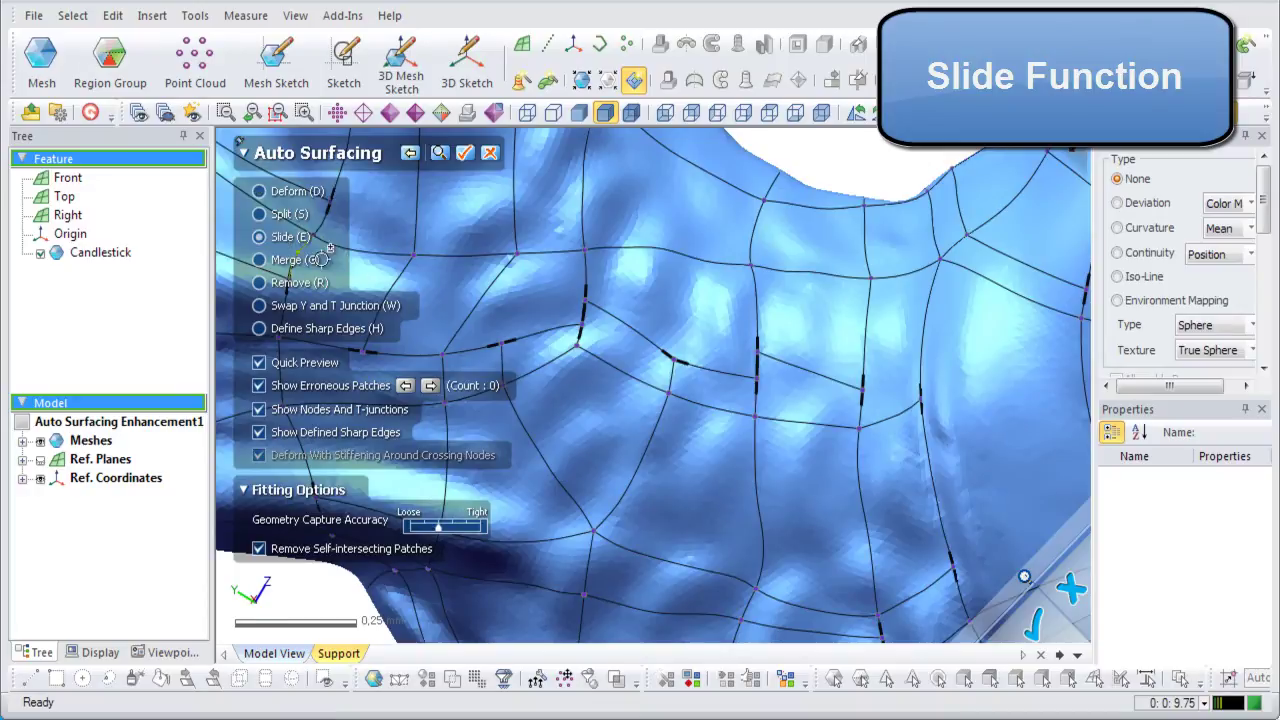
{"action": "left_click_drag", "start_coordinate": [781, 362], "coordinate": [757, 377]}
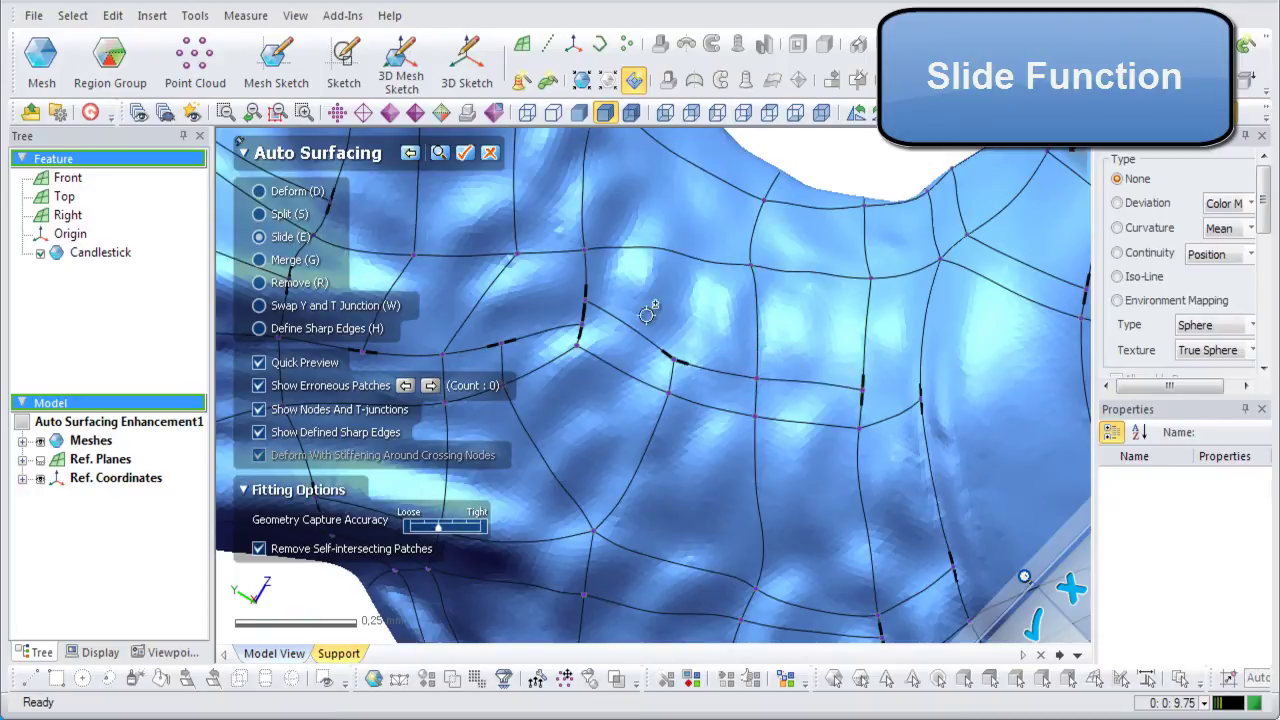
{"action": "left_click", "coordinate": [613, 309]}
{"action": "left_click_drag", "start_coordinate": [612, 310], "coordinate": [583, 328]}
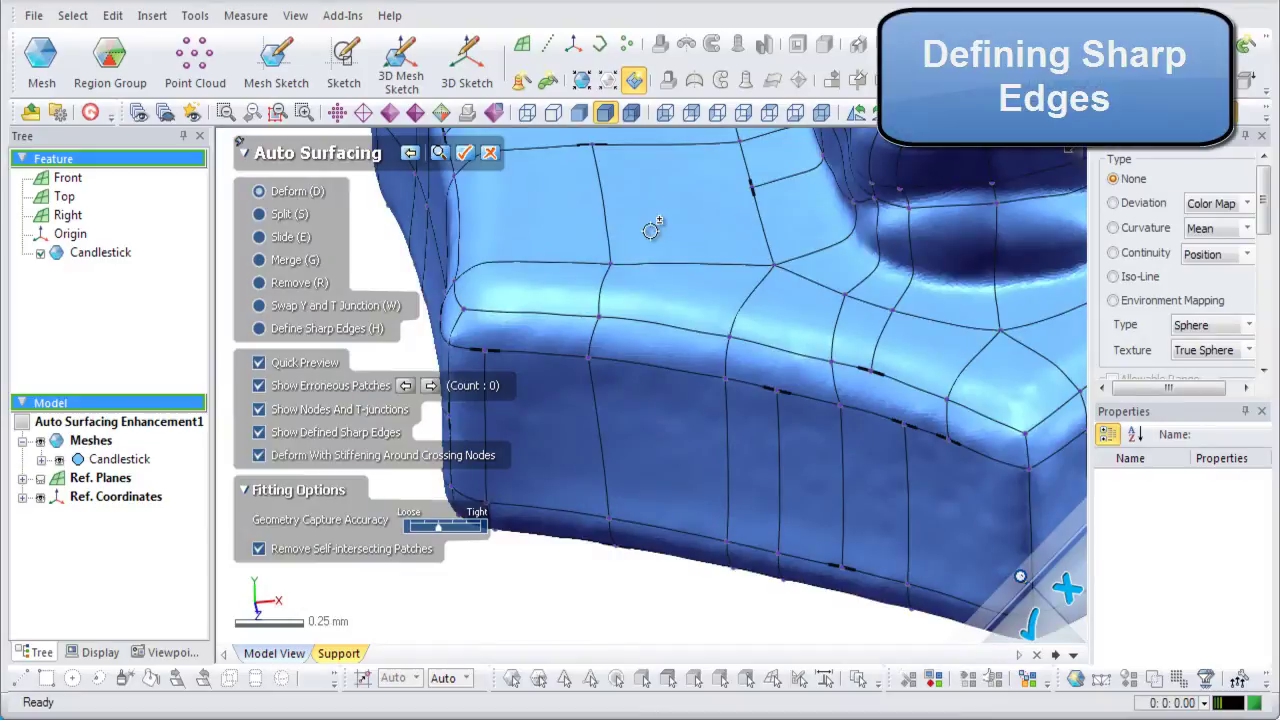
- Define a cyan sharp edge along the base's upper rim, continuing it around the corner
{"action": "right_click", "coordinate": [652, 240]}
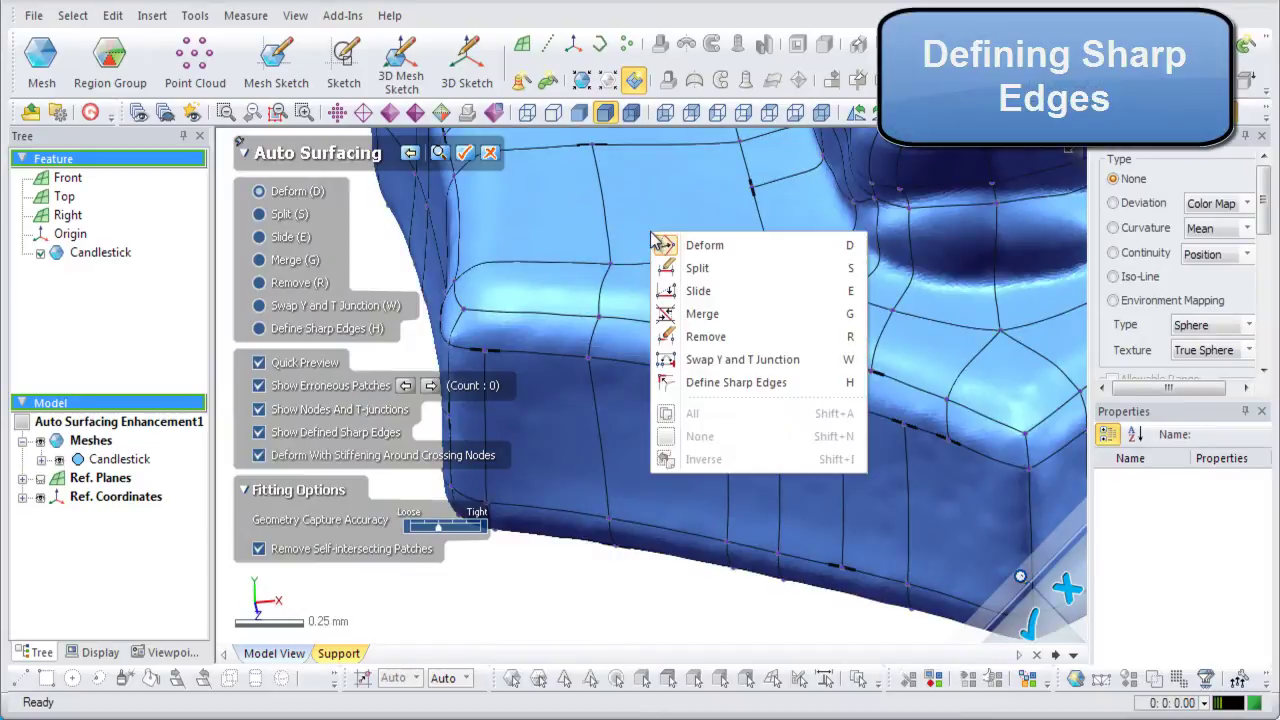
{"action": "left_click", "coordinate": [752, 390]}
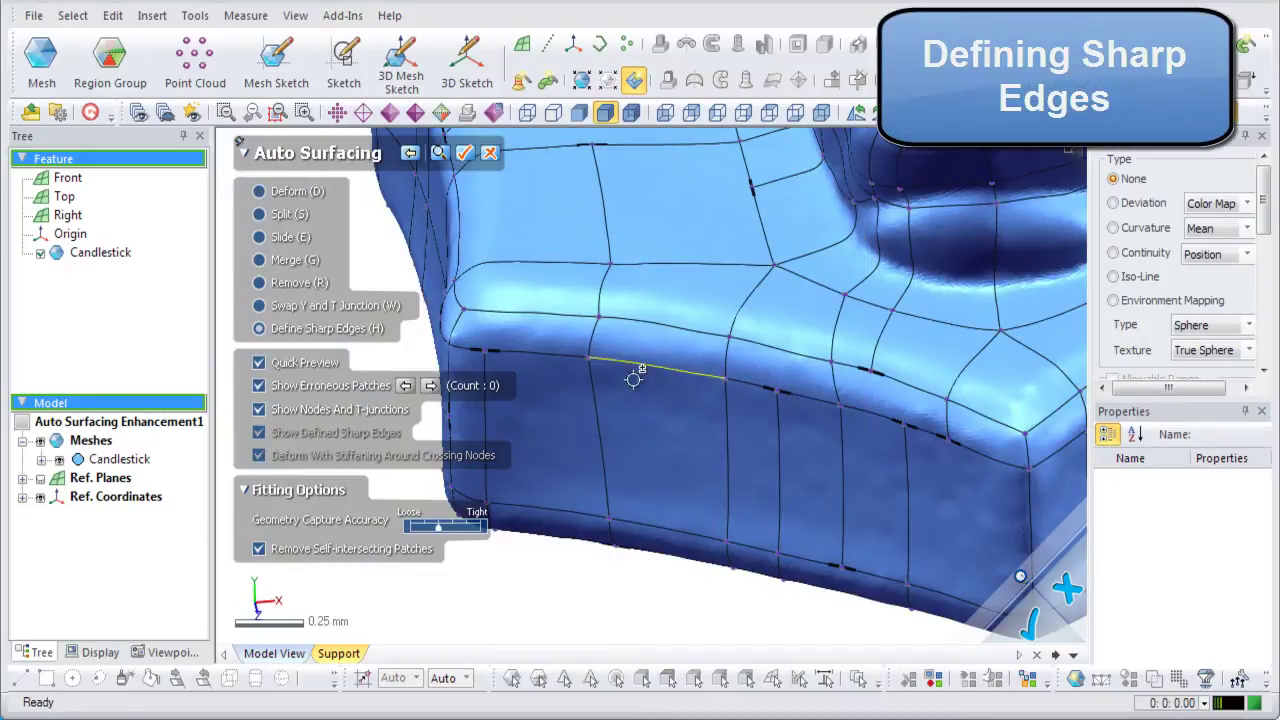
{"action": "left_click_drag", "start_coordinate": [522, 316], "coordinate": [894, 382]}
{"action": "right_click_drag", "start_coordinate": [894, 382], "coordinate": [727, 430]}
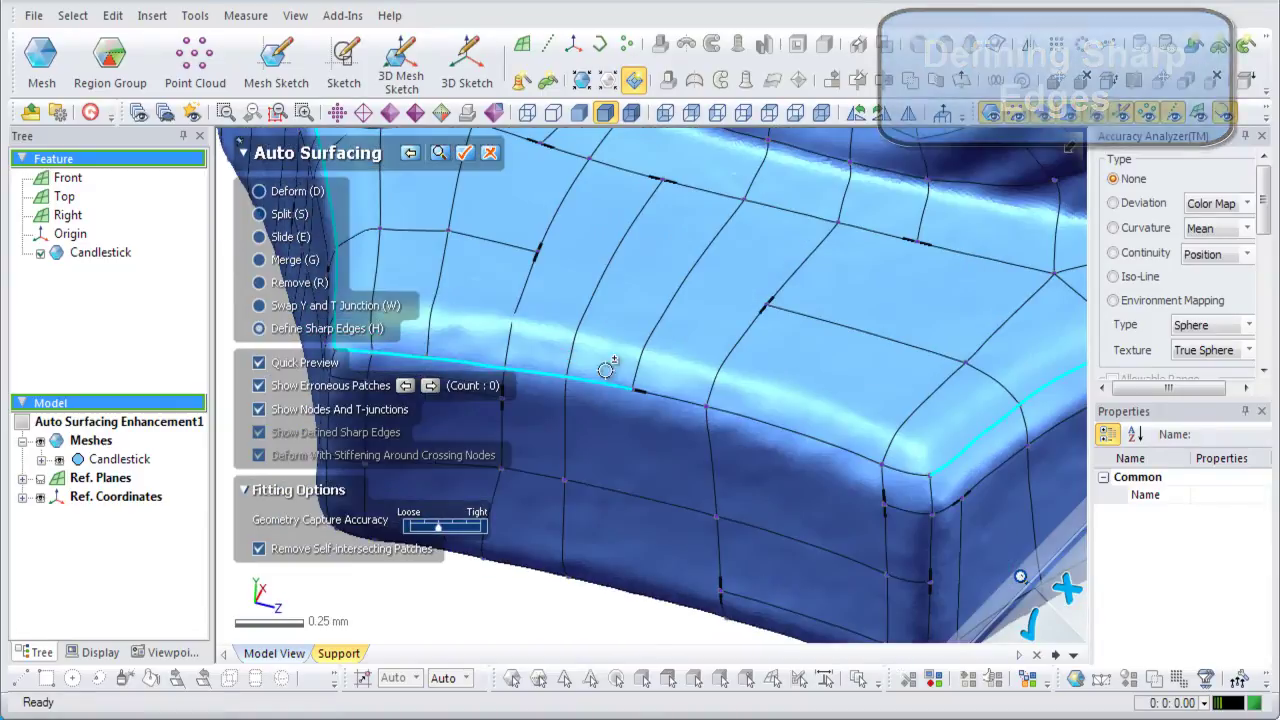
{"action": "left_click_drag", "start_coordinate": [606, 366], "coordinate": [917, 470]}
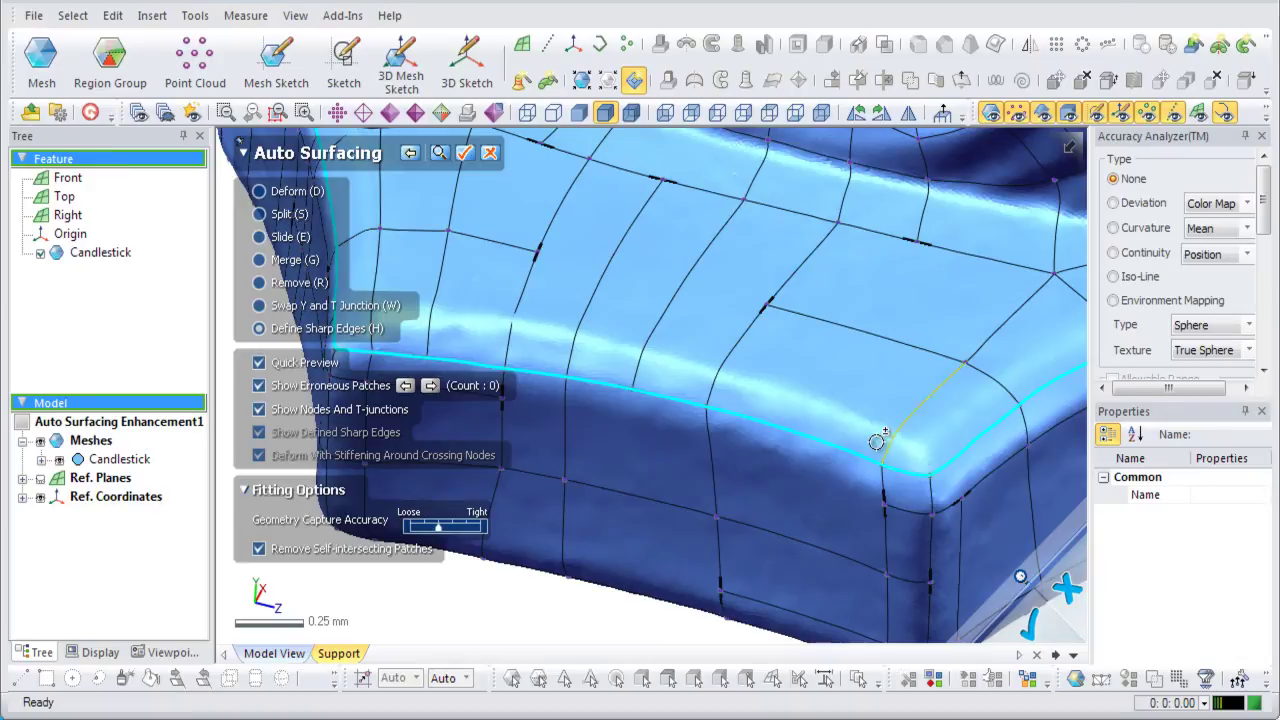
- Return to Deform (D), toggling defined sharp edges and nodes/T-junctions off and back on
{"action": "left_click", "coordinate": [260, 191]}
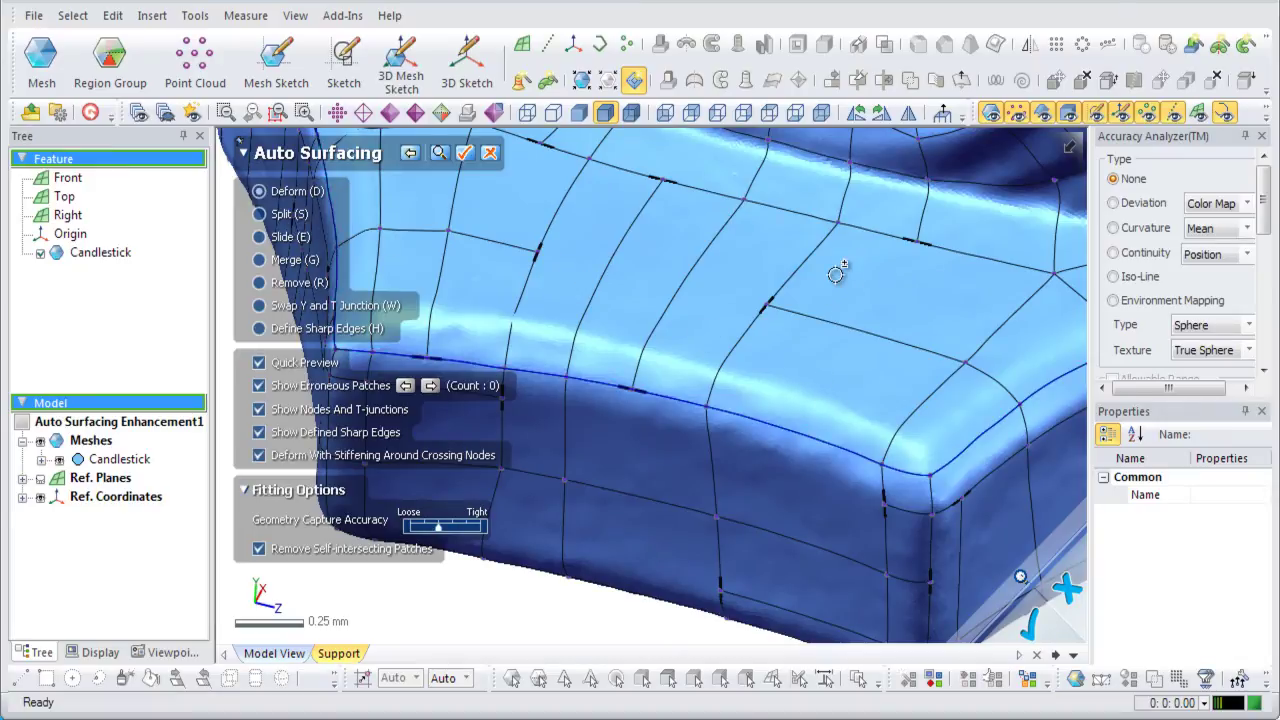
{"action": "scroll", "coordinate": [800, 300], "scroll_direction": "down", "scroll_amount": 5}
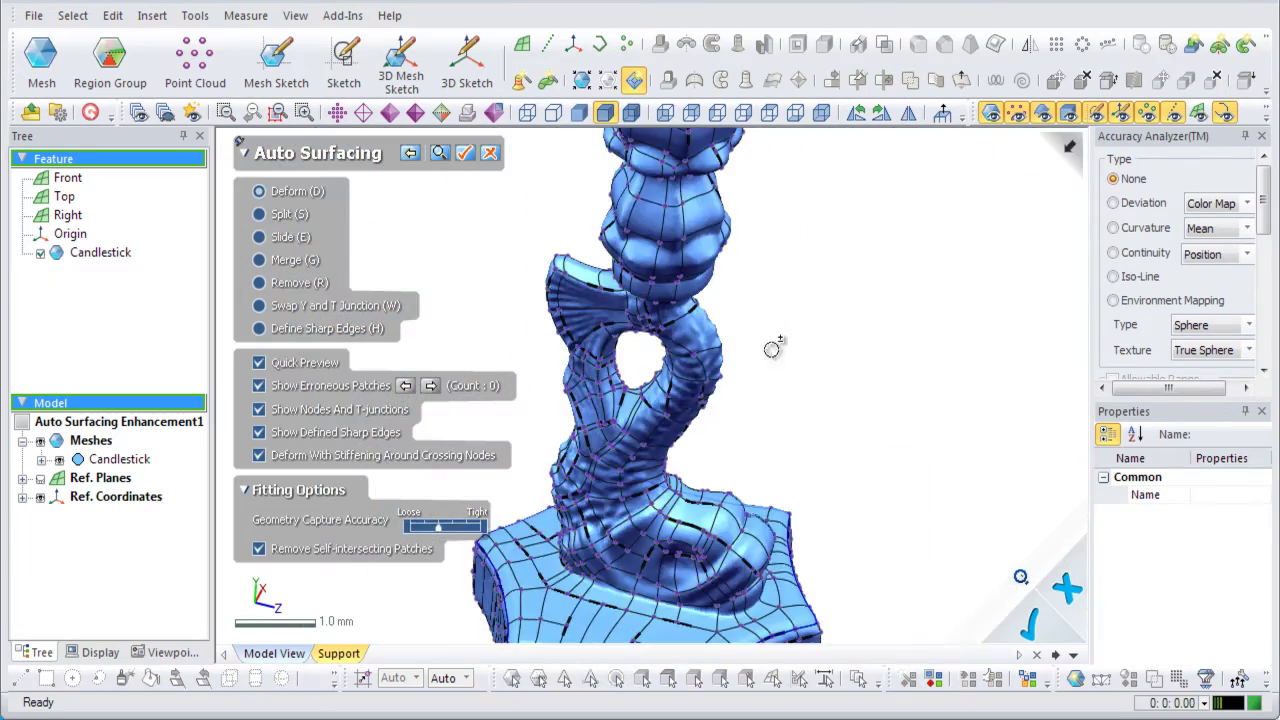
{"action": "scroll", "coordinate": [717, 445], "scroll_direction": "up", "scroll_amount": 4}
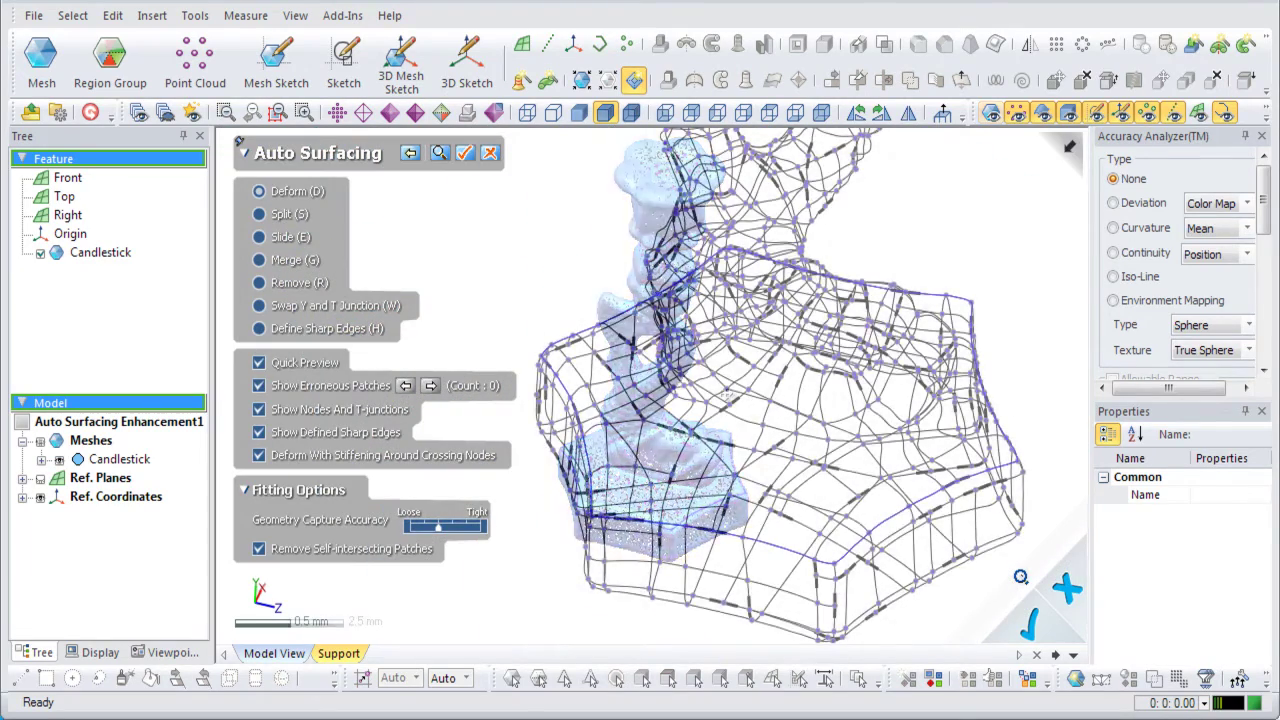
{"action": "right_click_drag", "start_coordinate": [520, 282], "coordinate": [514, 271]}
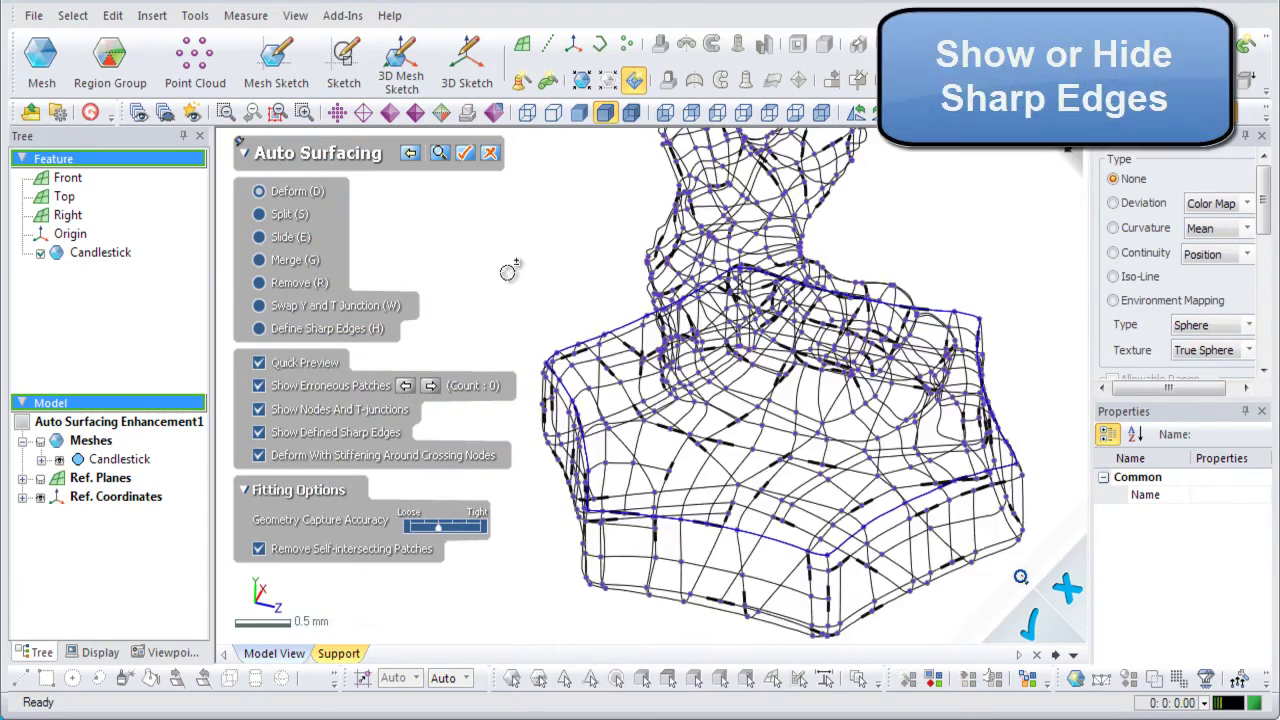
{"action": "left_click", "coordinate": [378, 435]}
{"action": "right_click_drag", "start_coordinate": [533, 279], "coordinate": [537, 266]}
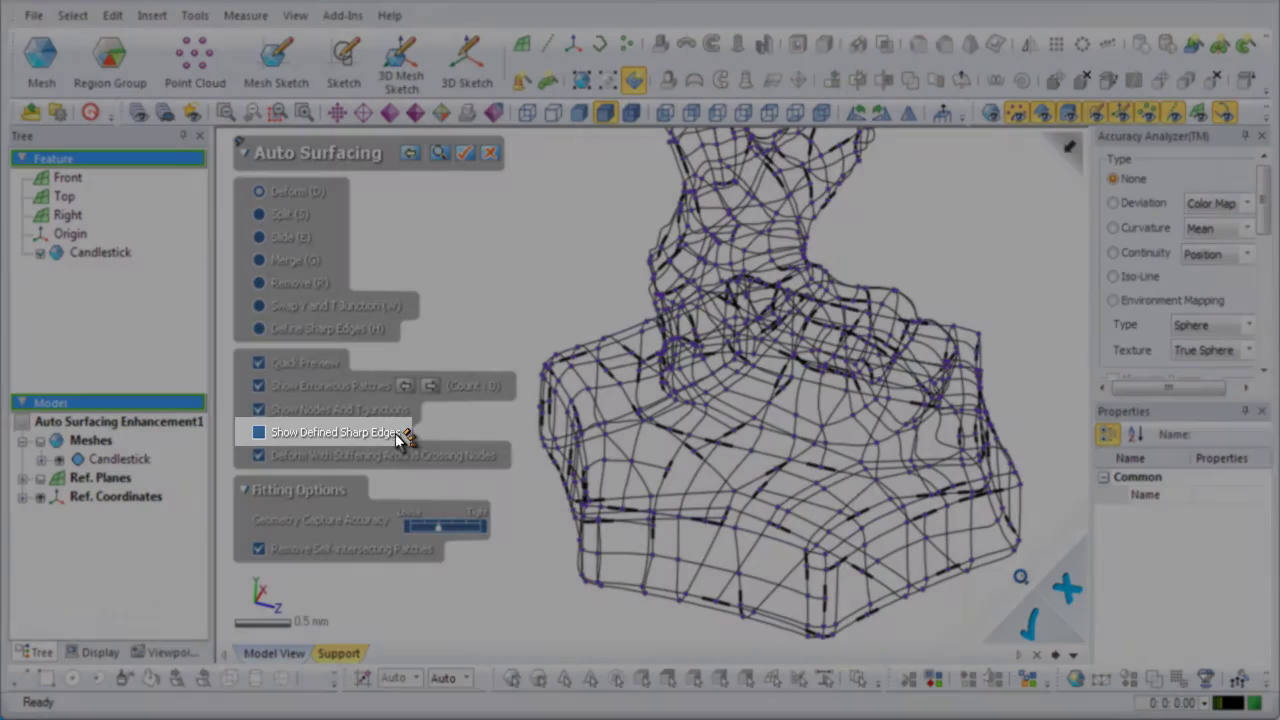
{"action": "left_click", "coordinate": [400, 435]}
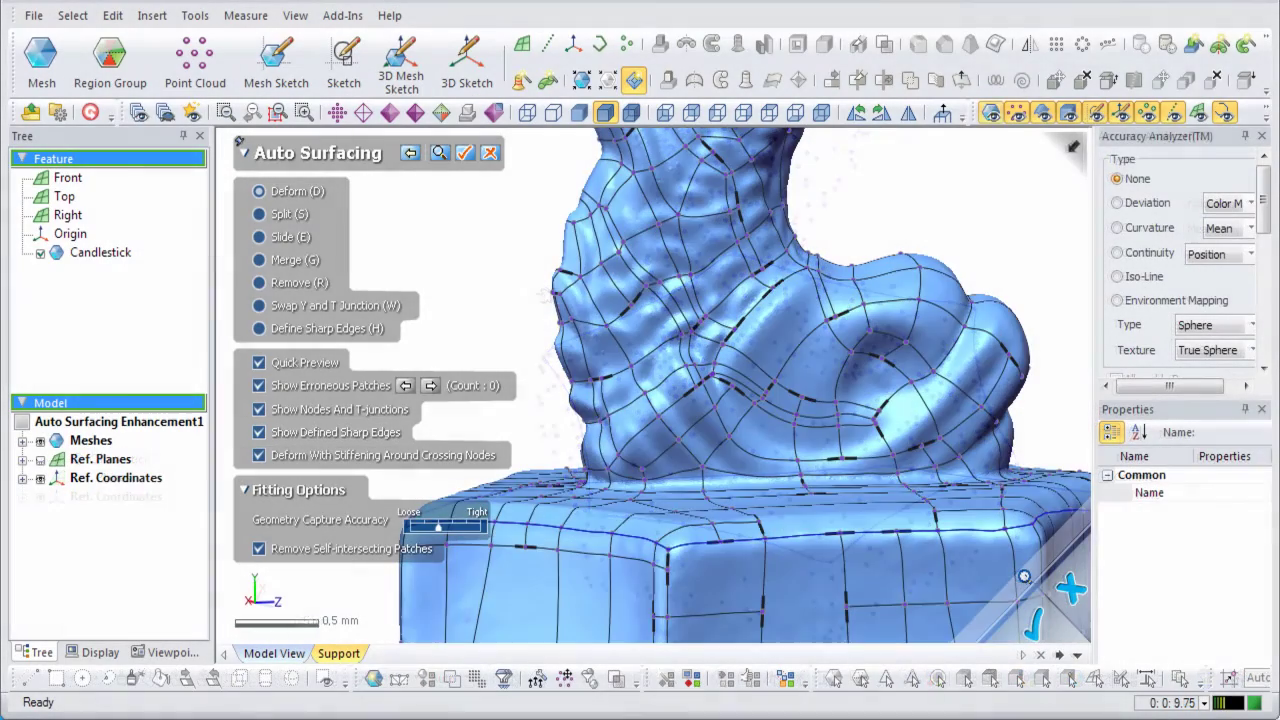
{"action": "left_click", "coordinate": [260, 410]}
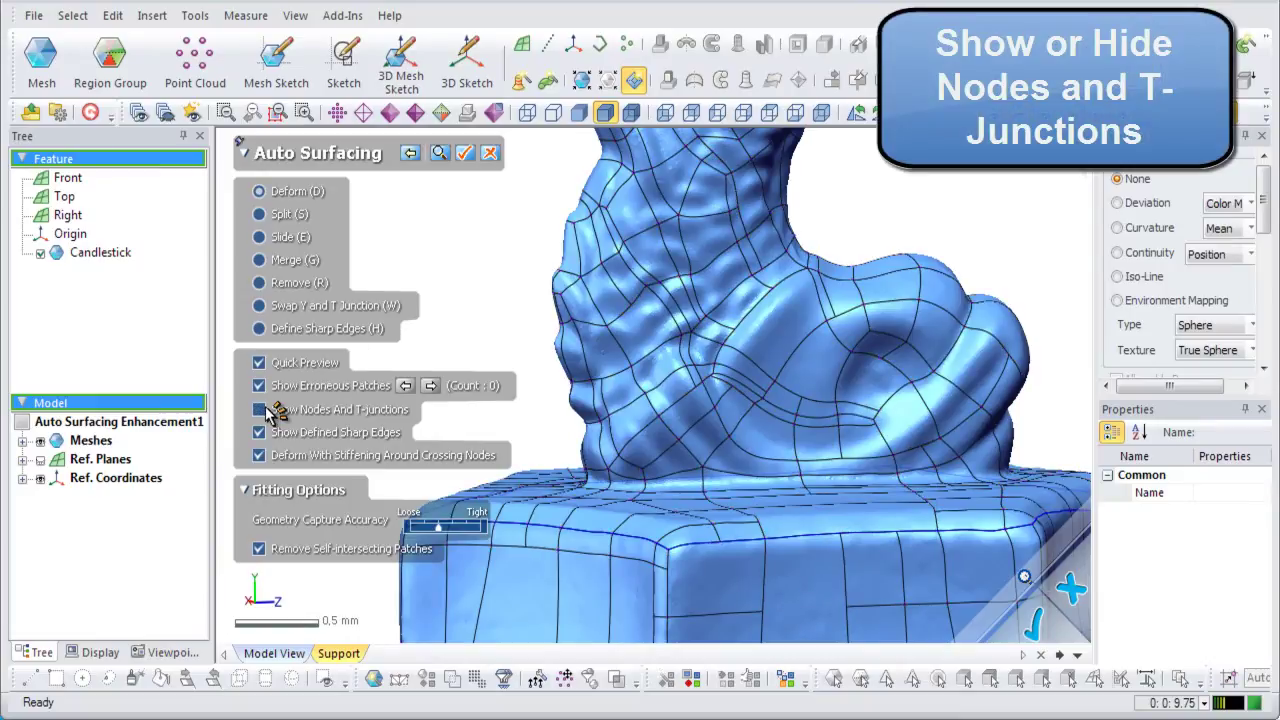
{"action": "left_click", "coordinate": [265, 410]}
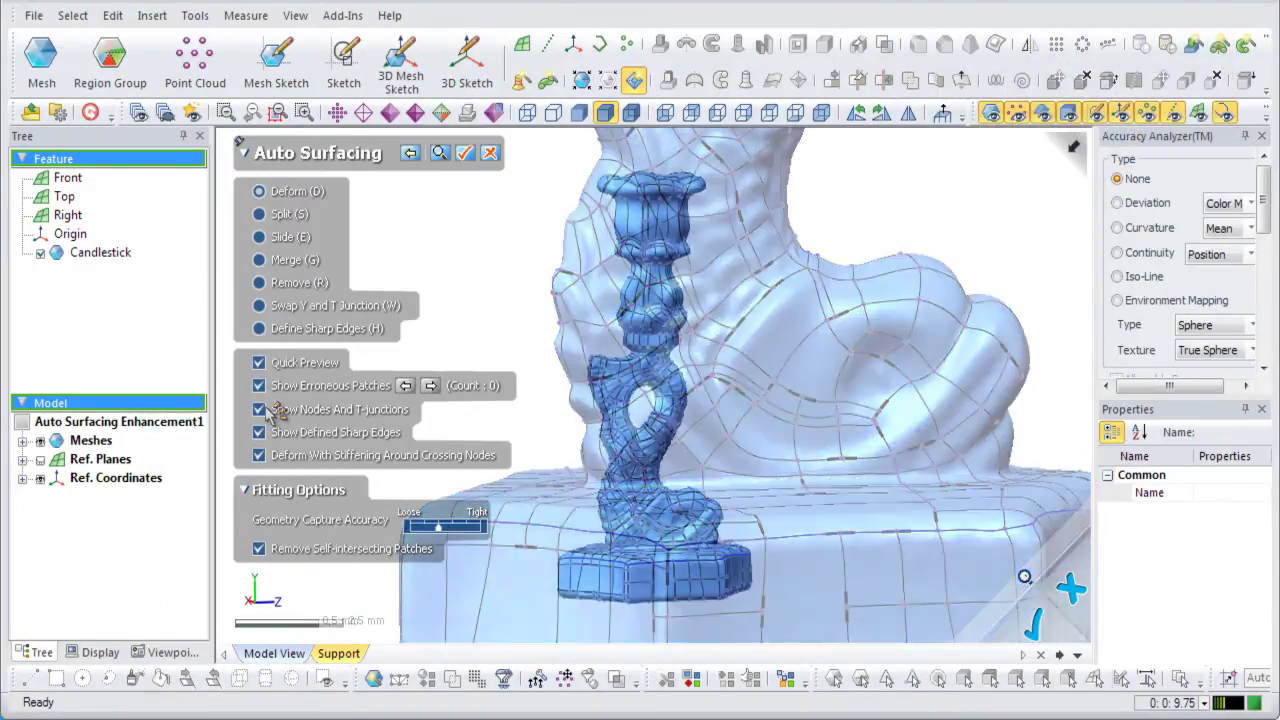
- Commit Auto Surfacing1 as a 942-face solid, preview its deviation map, then show it shaded
{"action": "left_click", "coordinate": [466, 155]}
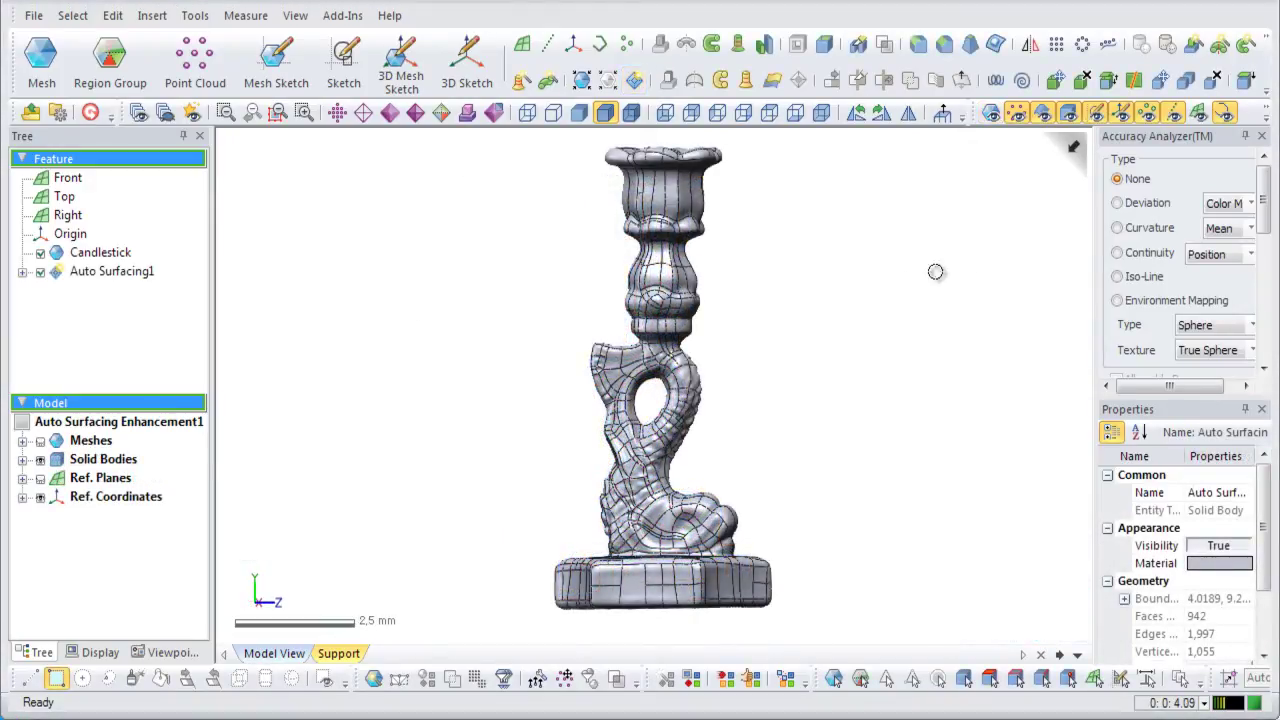
{"action": "left_click", "coordinate": [1117, 204]}
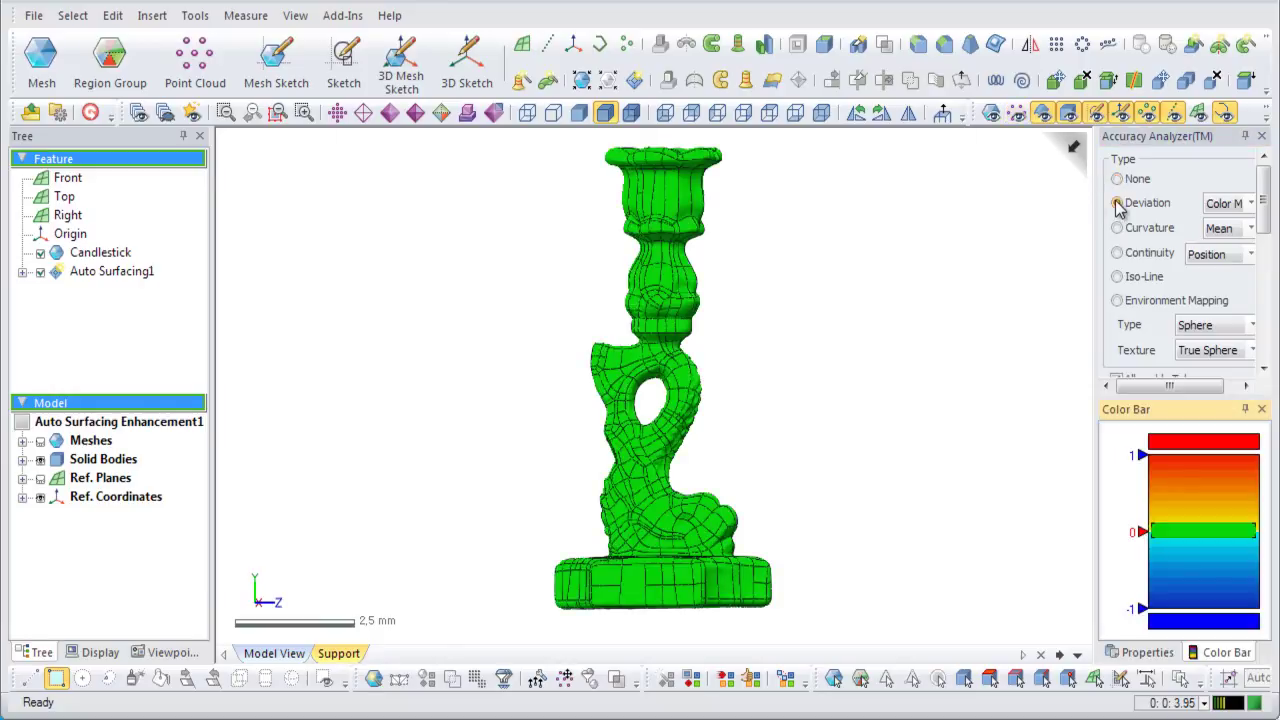
{"action": "left_click", "coordinate": [1117, 180]}
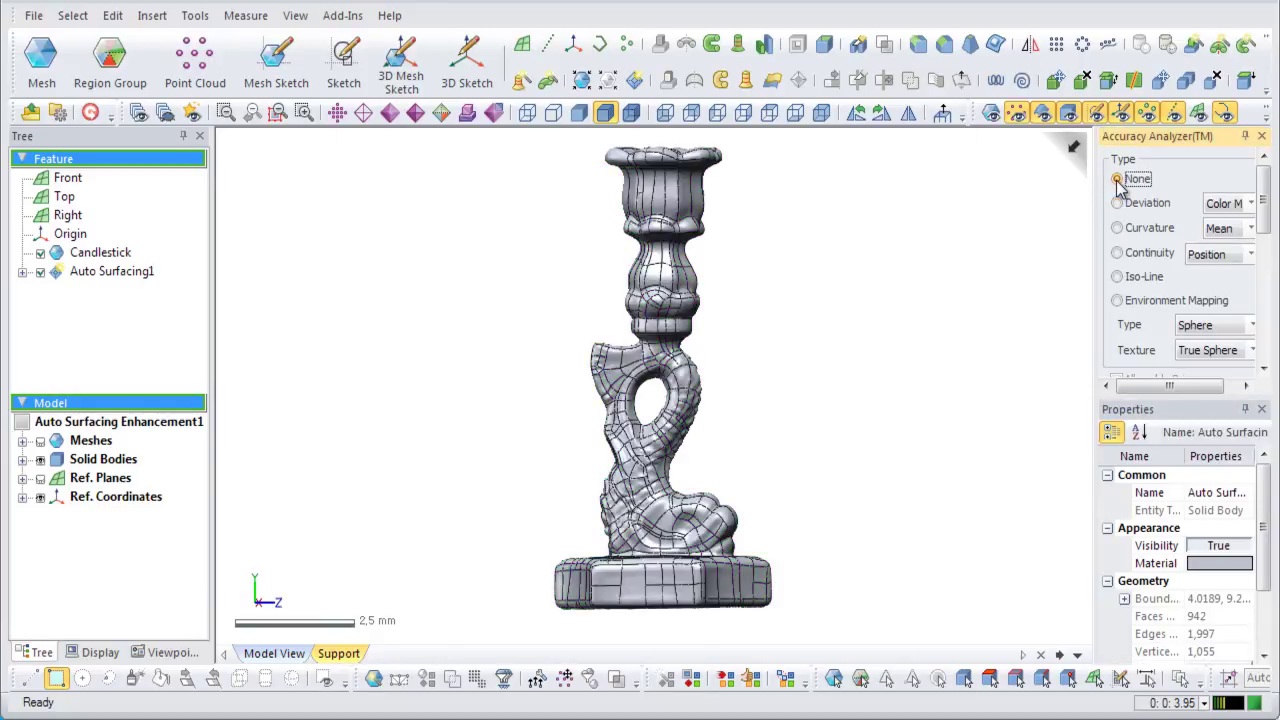
{"action": "left_click", "coordinate": [579, 112]}
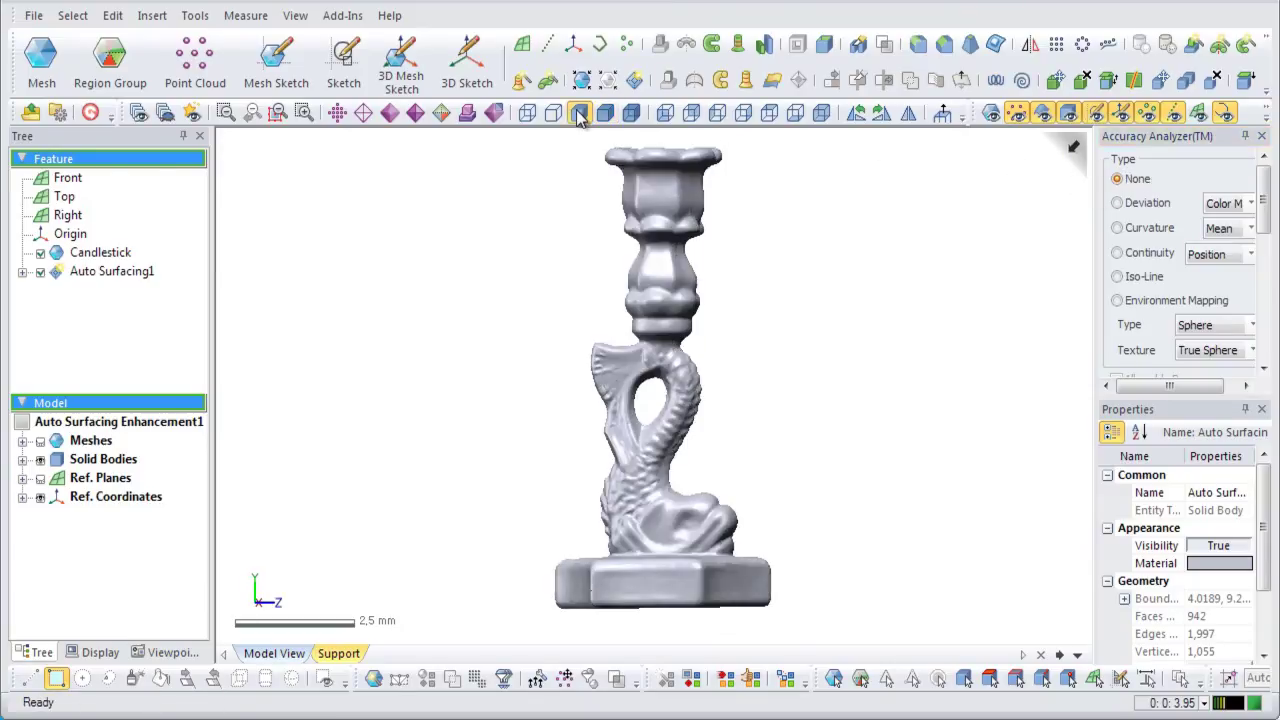